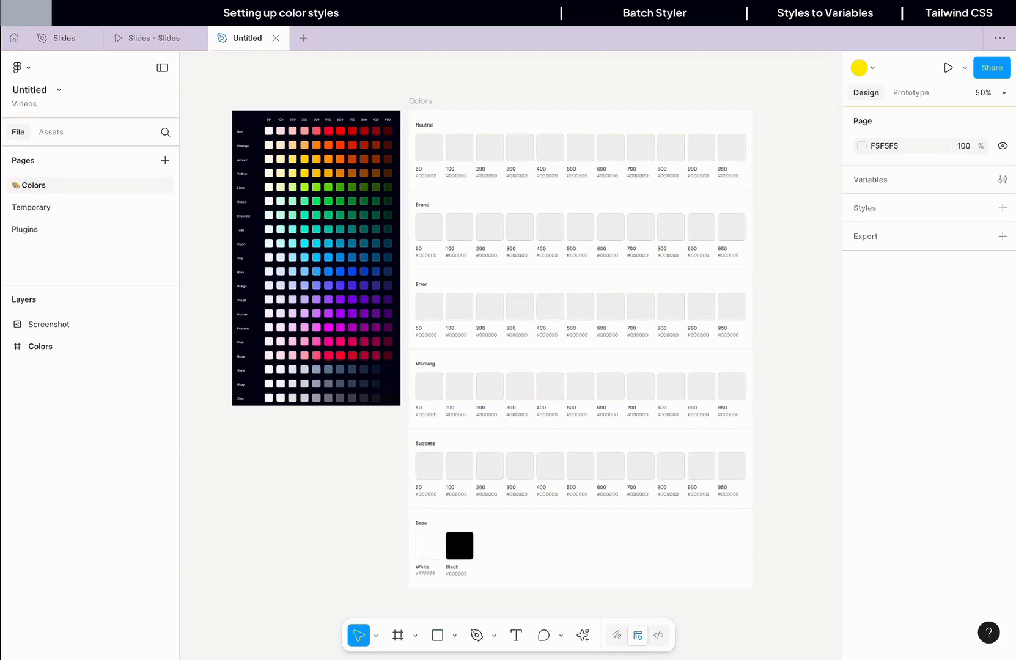
Step: Fill the Error 50 and 100 swatches with the Red 50 and 100 colours sampled from the palette screenshot
{"action": "left_click", "coordinate": [388, 347]}
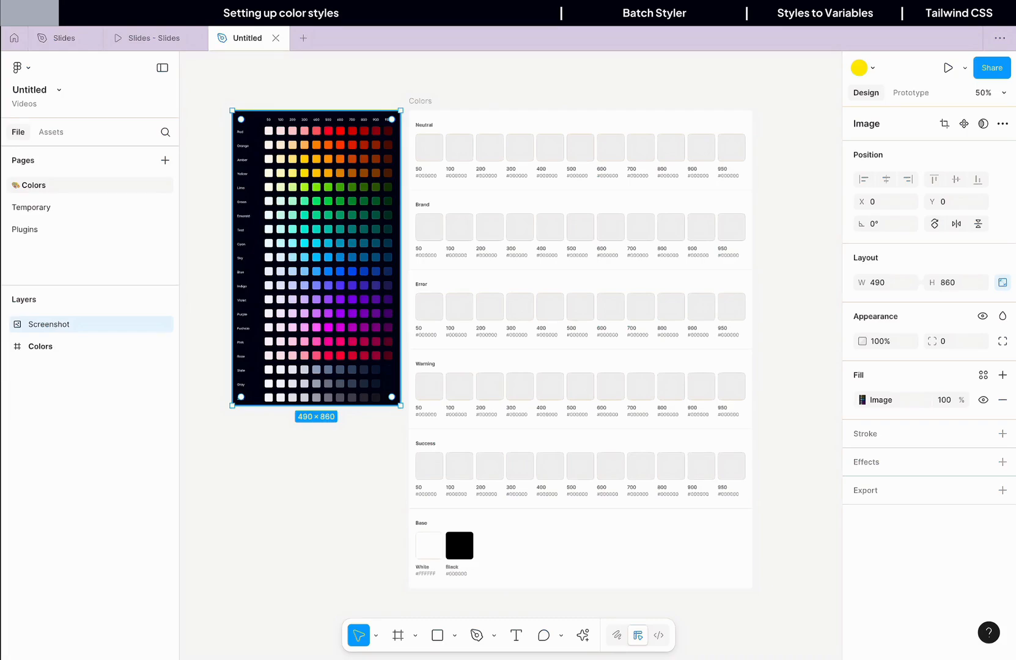
{"action": "left_click", "coordinate": [428, 108]}
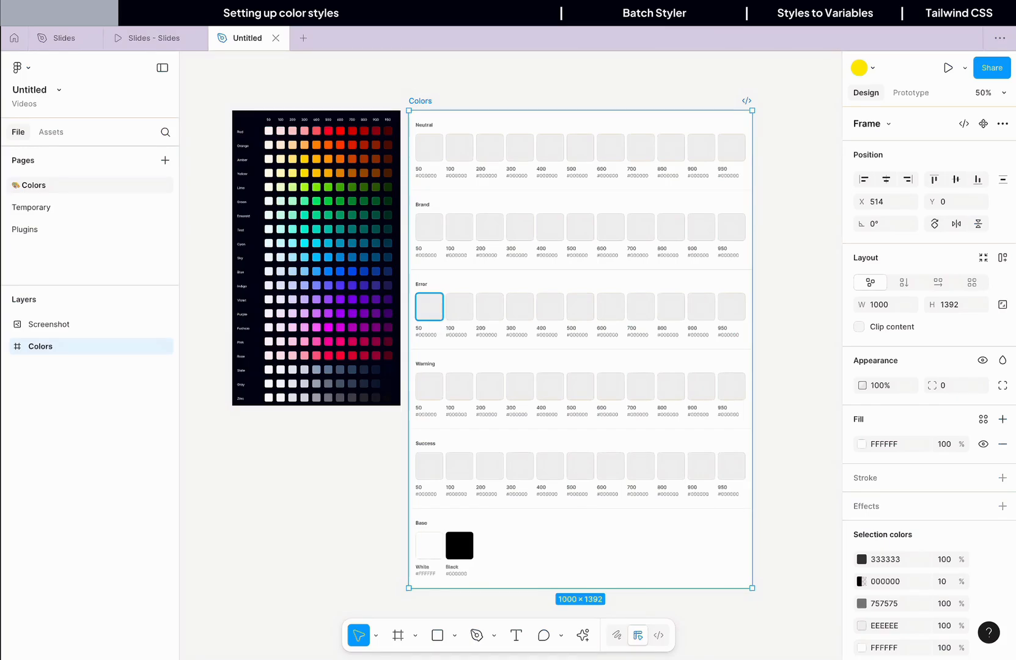
{"action": "left_click", "coordinate": [429, 306]}
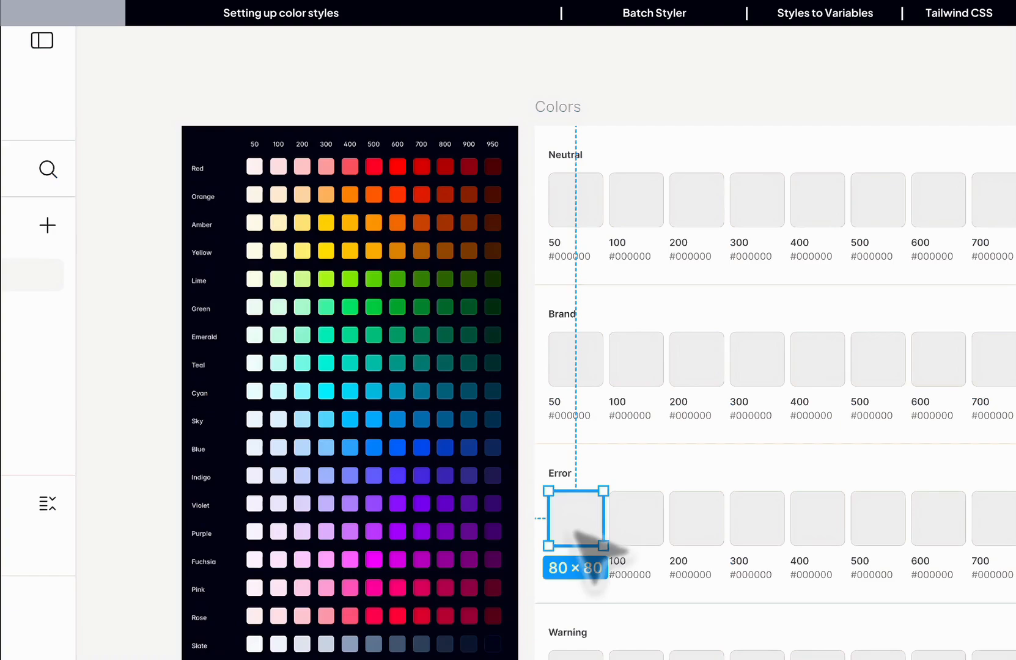
{"action": "key", "text": "i"}
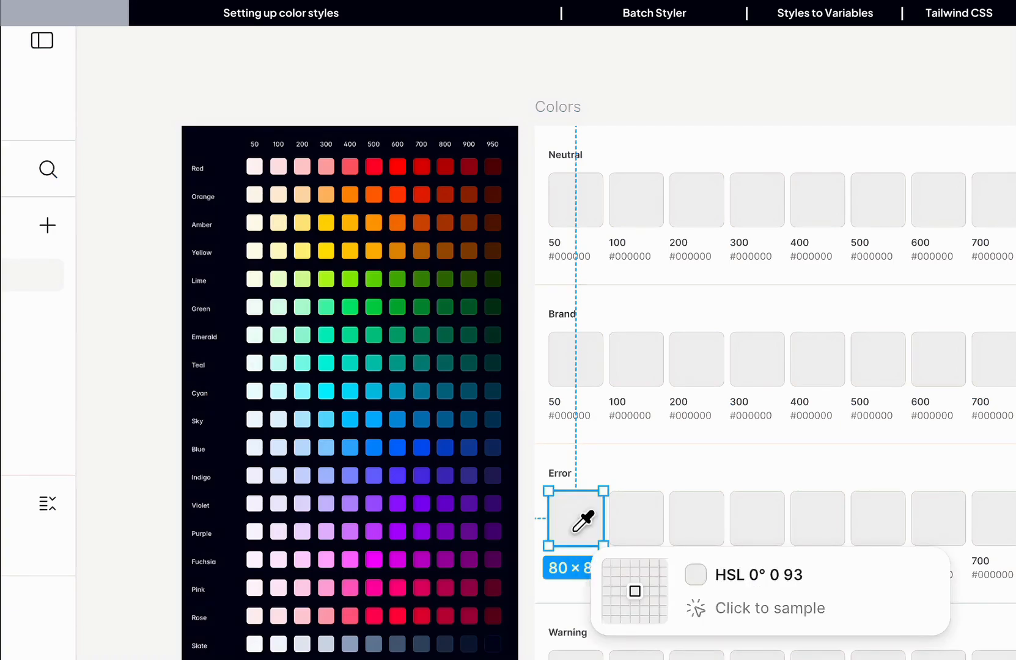
{"action": "left_click", "coordinate": [256, 162]}
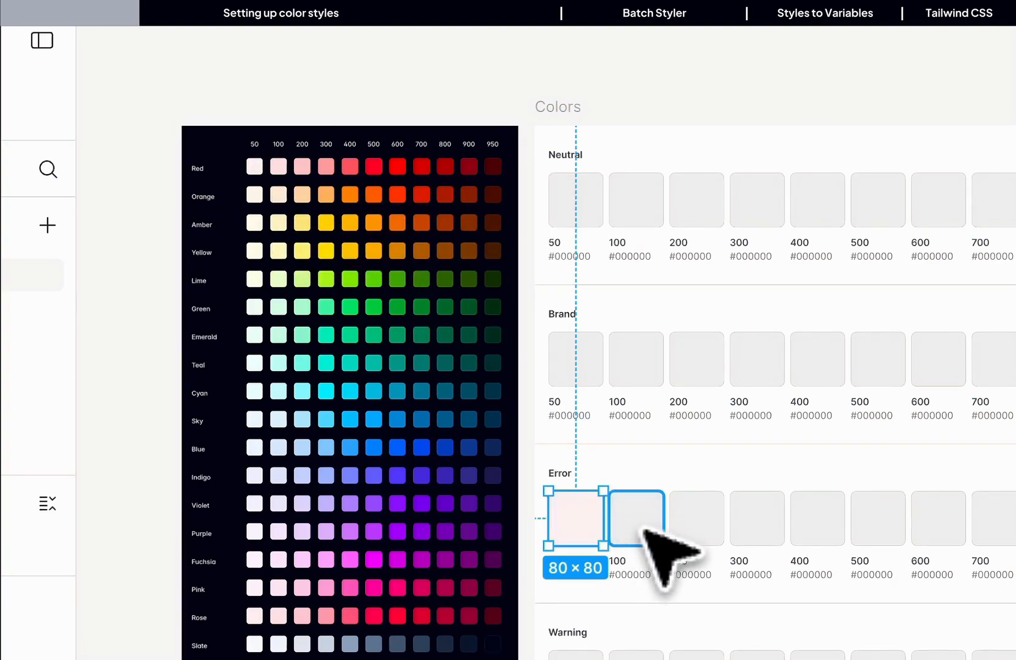
{"action": "left_click", "coordinate": [647, 507]}
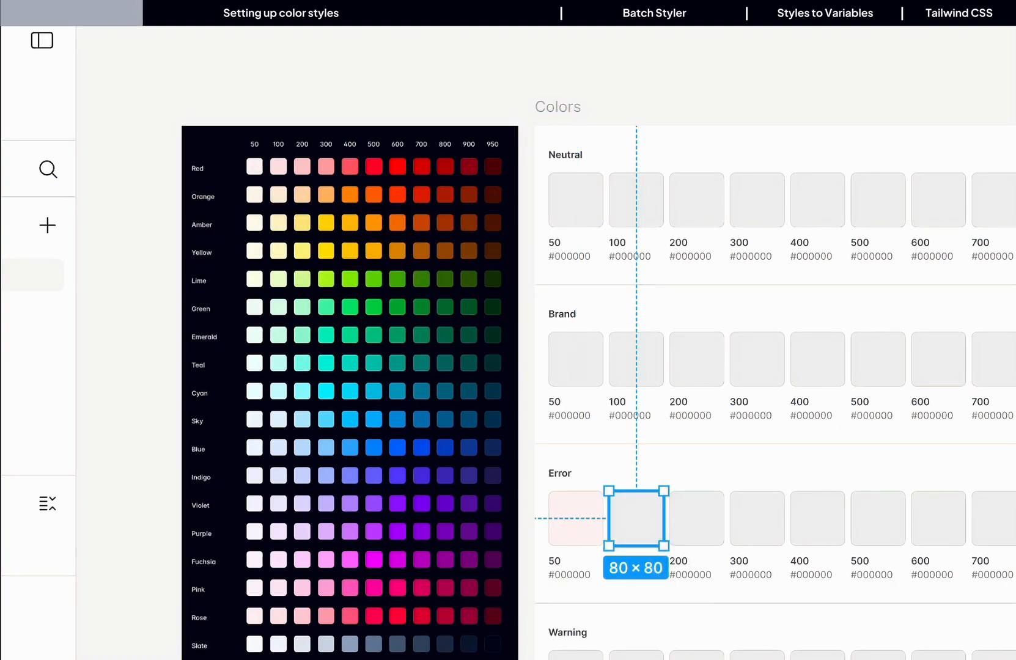
{"action": "key", "text": "i"}
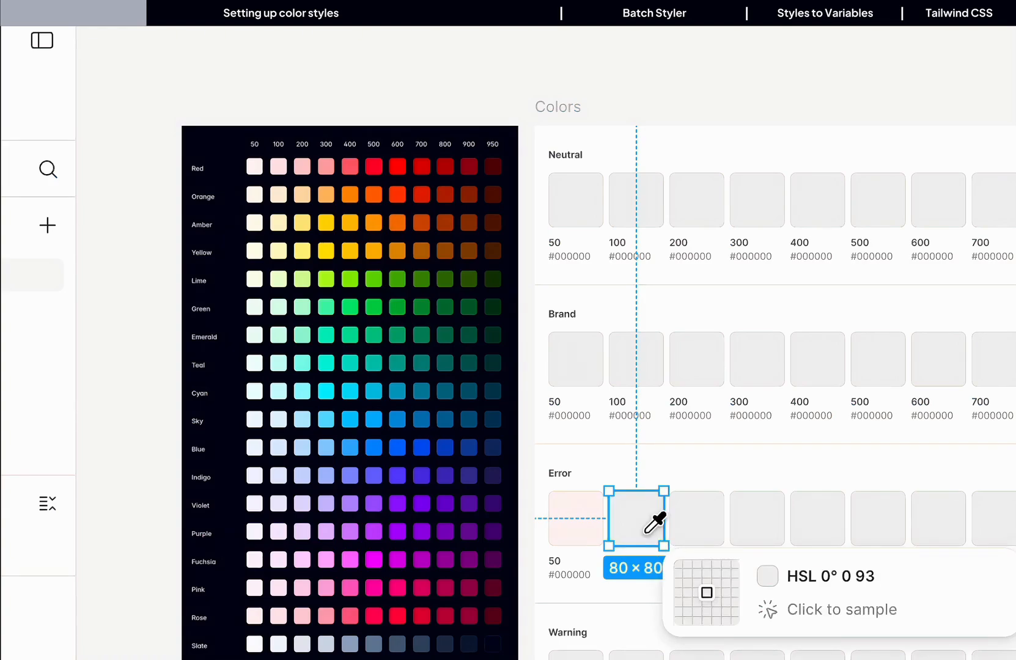
{"action": "left_click", "coordinate": [284, 164]}
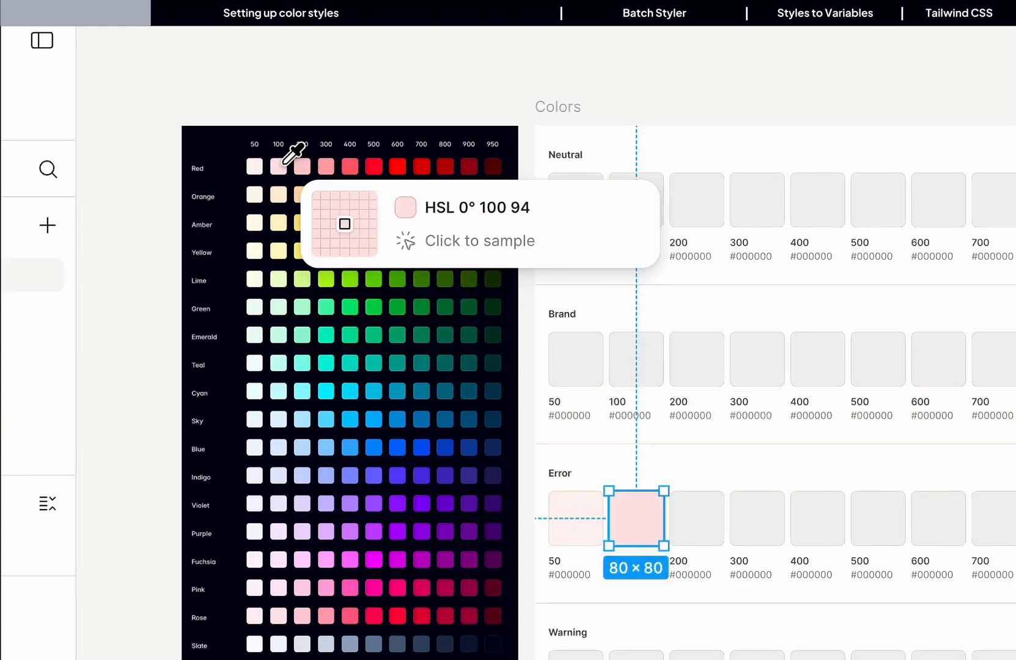
Step: Sample Red 200 and 300 from the palette screenshot into the Error 200 and 300 swatches
{"action": "left_click", "coordinate": [691, 518]}
{"action": "key", "text": "i"}
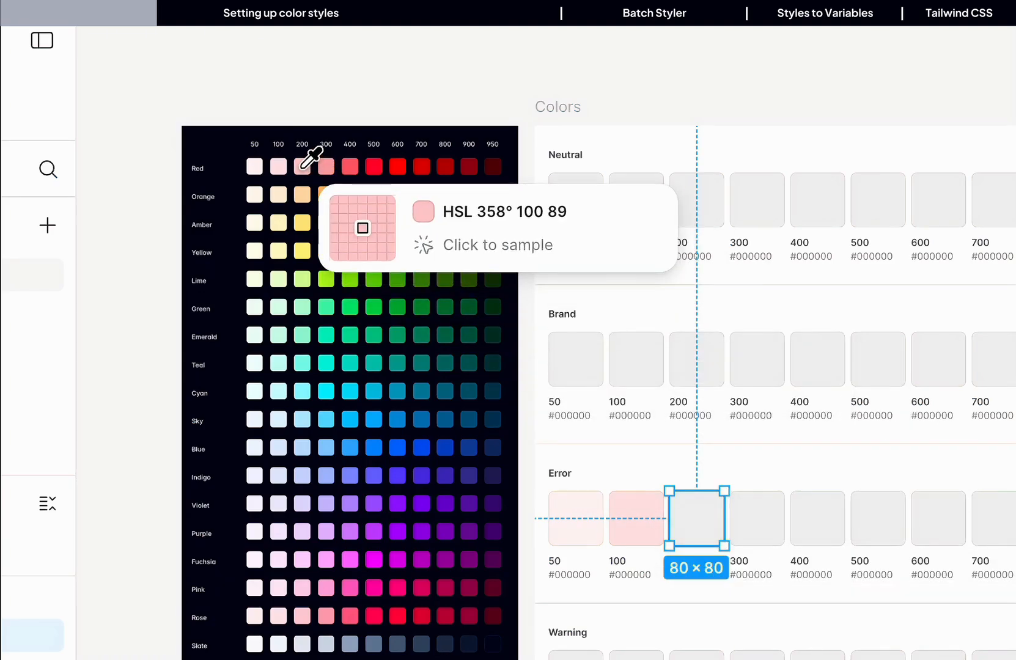
{"action": "left_click", "coordinate": [303, 165]}
{"action": "left_click", "coordinate": [756, 511]}
{"action": "key", "text": "i"}
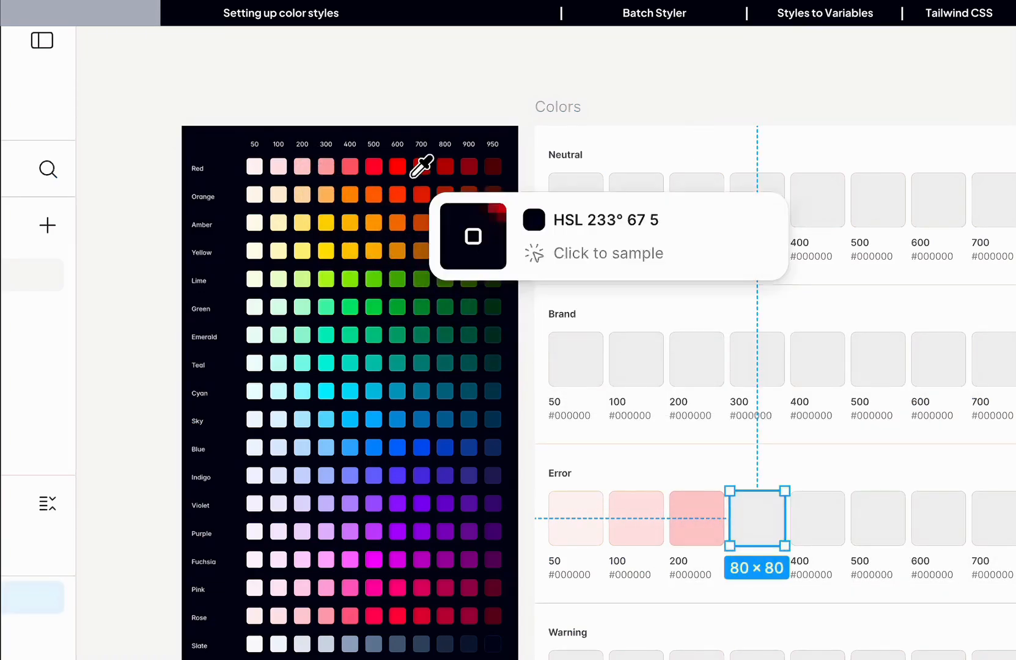
{"action": "left_click", "coordinate": [326, 165]}
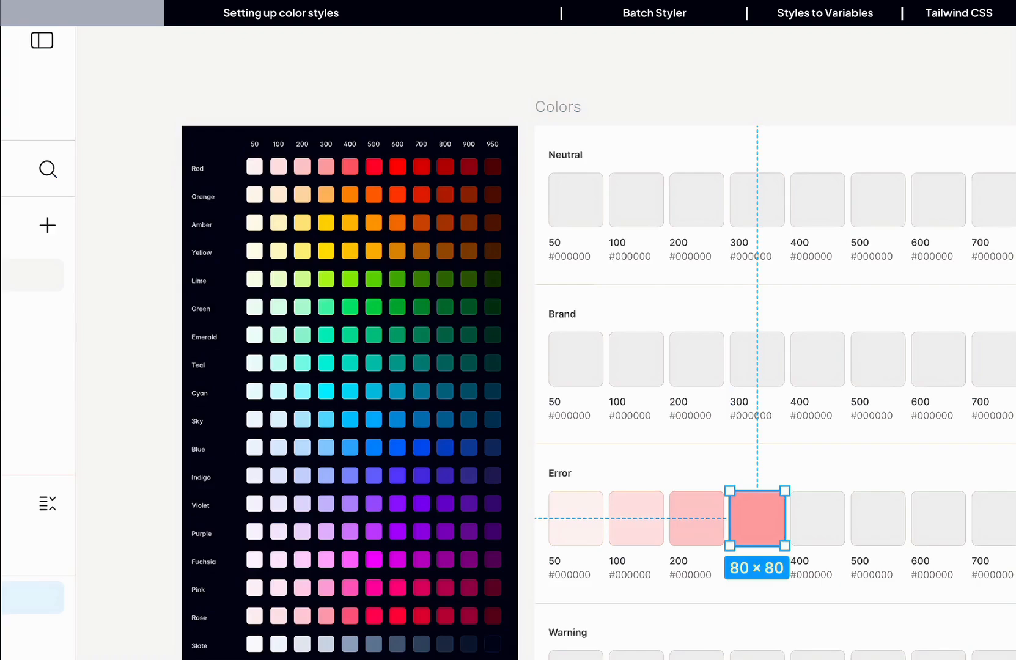
Step: Sample Red 400 and 500 from the palette screenshot into the Error 400 and 500 swatches
{"action": "left_click", "coordinate": [813, 507]}
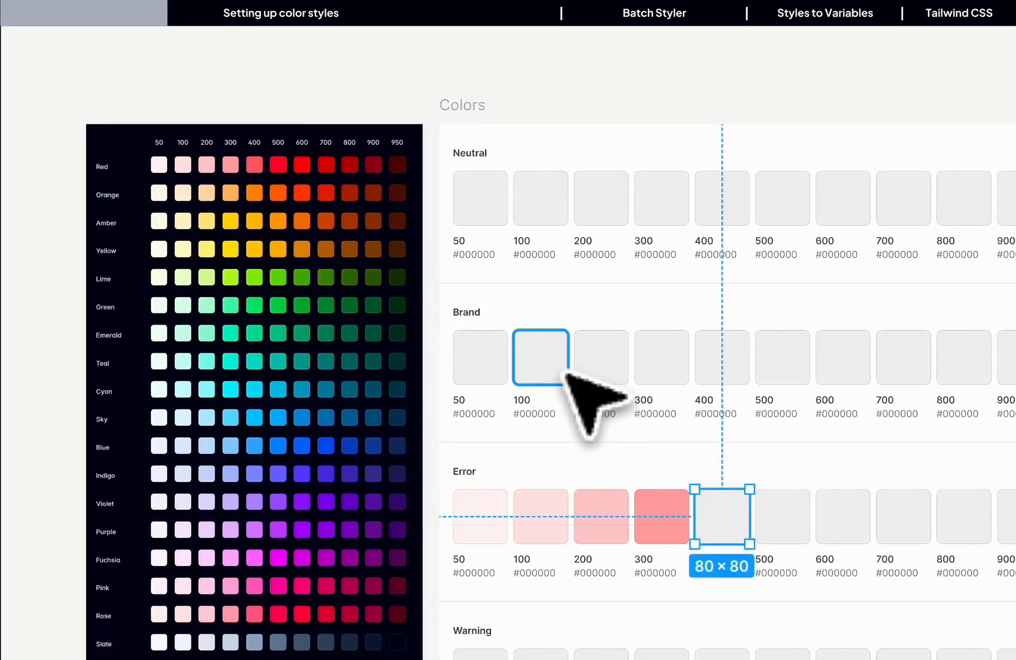
{"action": "key", "text": "i"}
{"action": "left_click", "coordinate": [258, 161]}
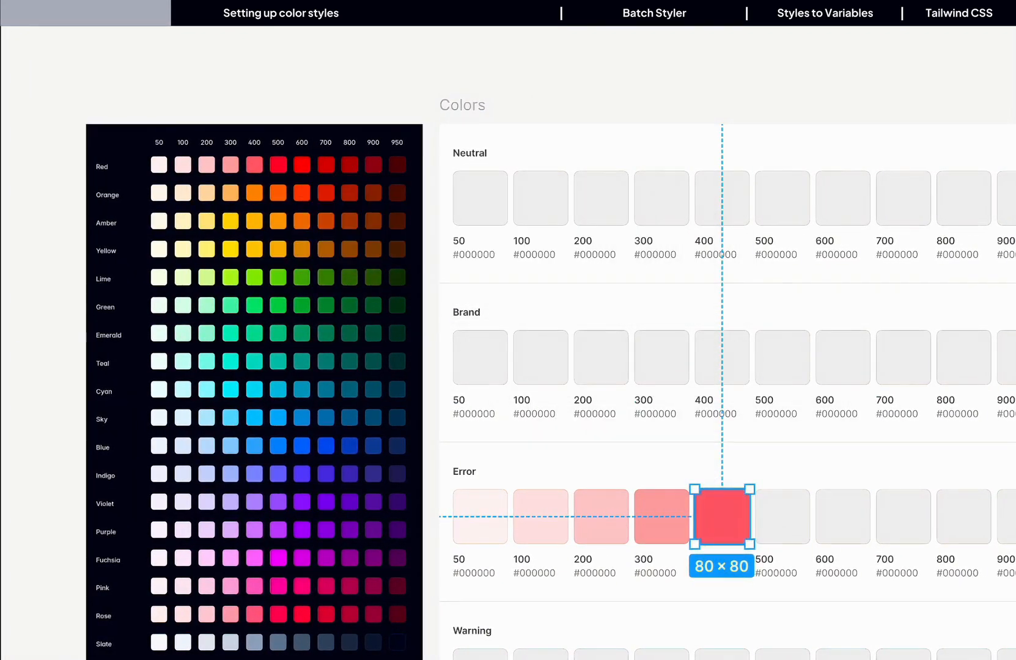
{"action": "left_click", "coordinate": [789, 522]}
{"action": "key", "text": "i"}
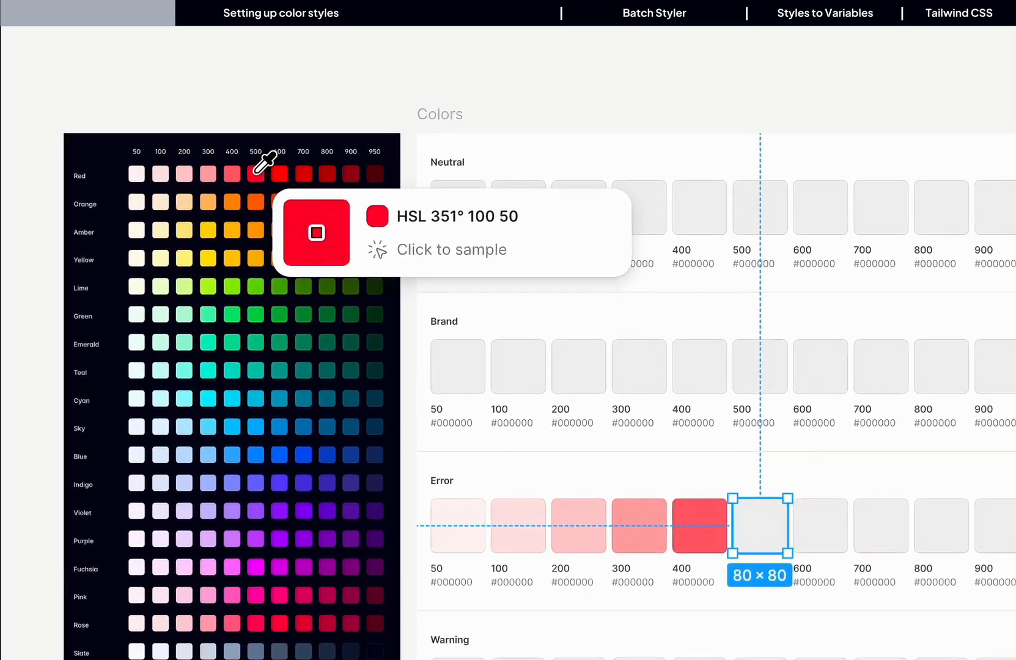
{"action": "left_click", "coordinate": [235, 150]}
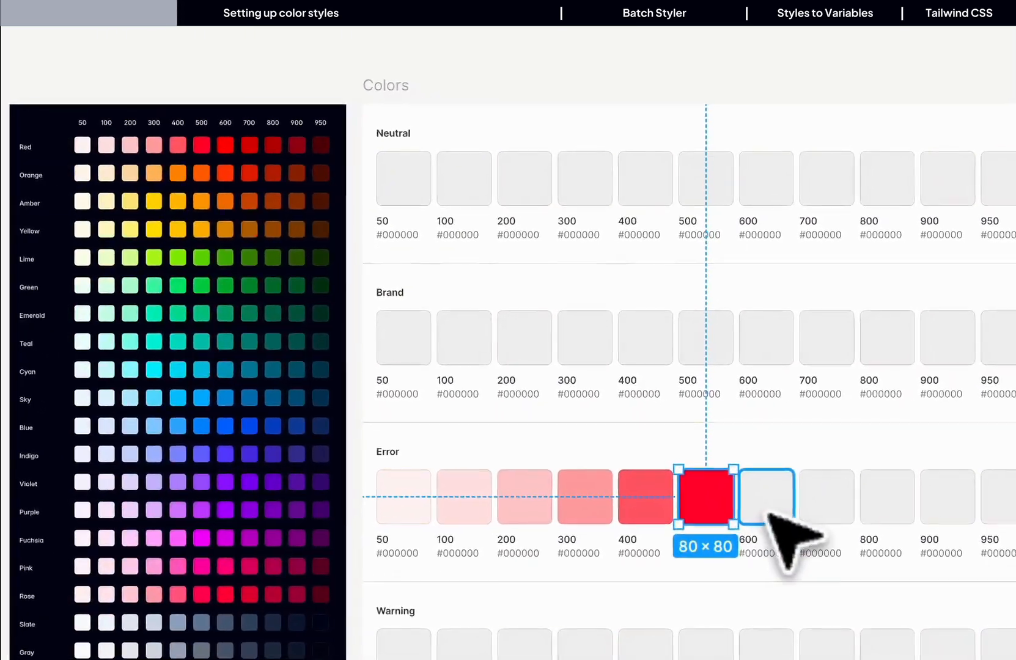
Step: Sample Red 600 and 700 from the palette screenshot into the Error 600 and 700 swatches
{"action": "left_click", "coordinate": [768, 515]}
{"action": "key", "text": "i"}
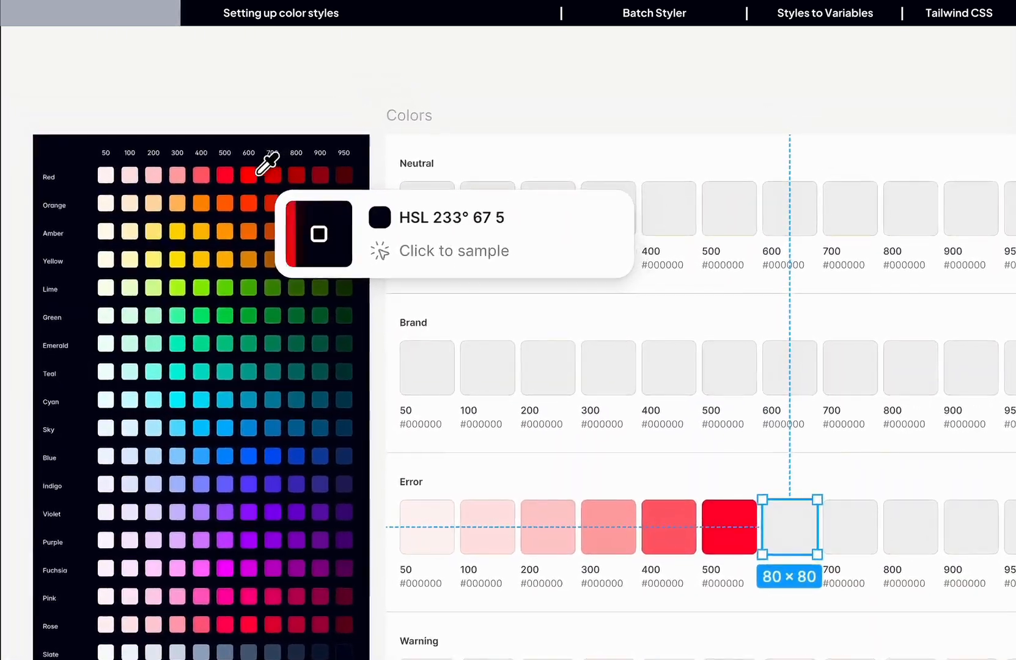
{"action": "left_click", "coordinate": [249, 175]}
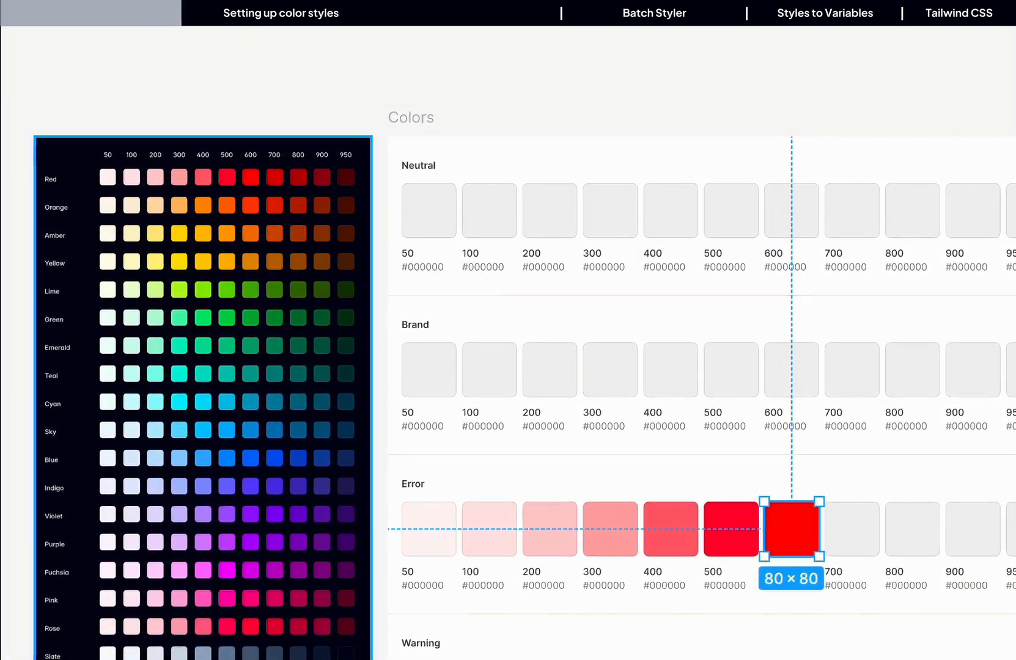
{"action": "left_click", "coordinate": [847, 526]}
{"action": "key", "text": "i"}
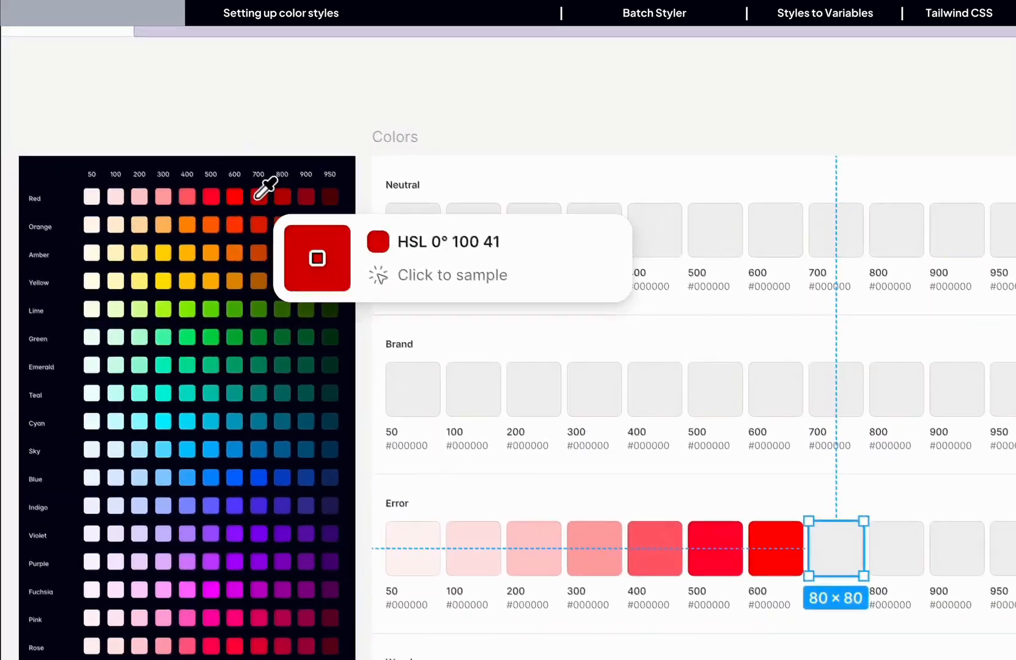
{"action": "left_click", "coordinate": [184, 123]}
Step: Complete the Error row by filling swatches 800, 900 and 950 with the matching Red shades sampled from the palette screenshot
{"action": "left_click", "coordinate": [812, 475]}
{"action": "key", "text": "i"}
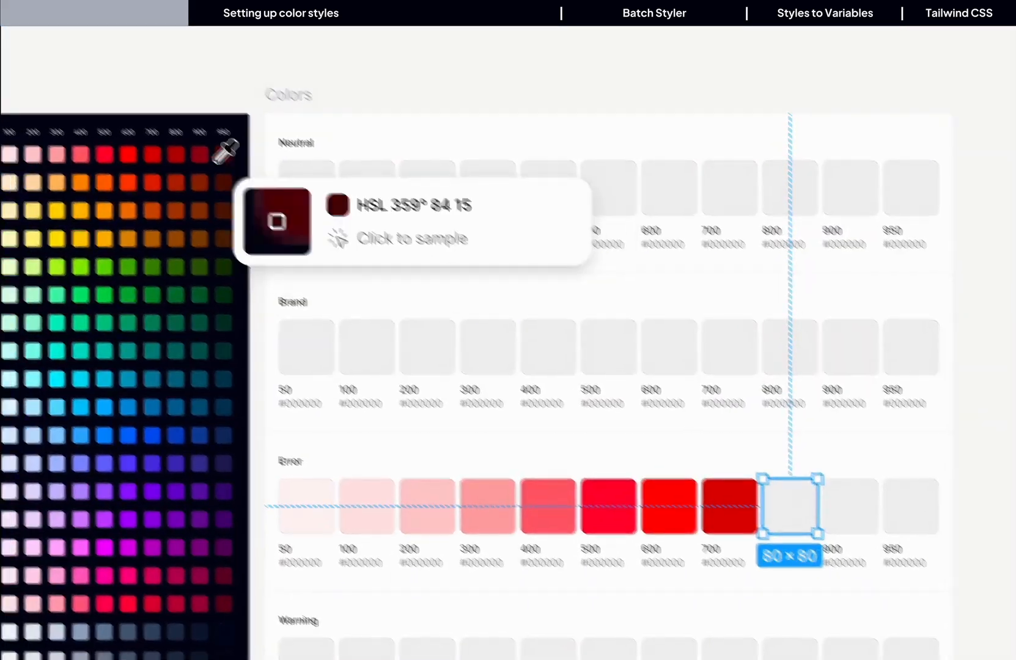
{"action": "left_click", "coordinate": [153, 138]}
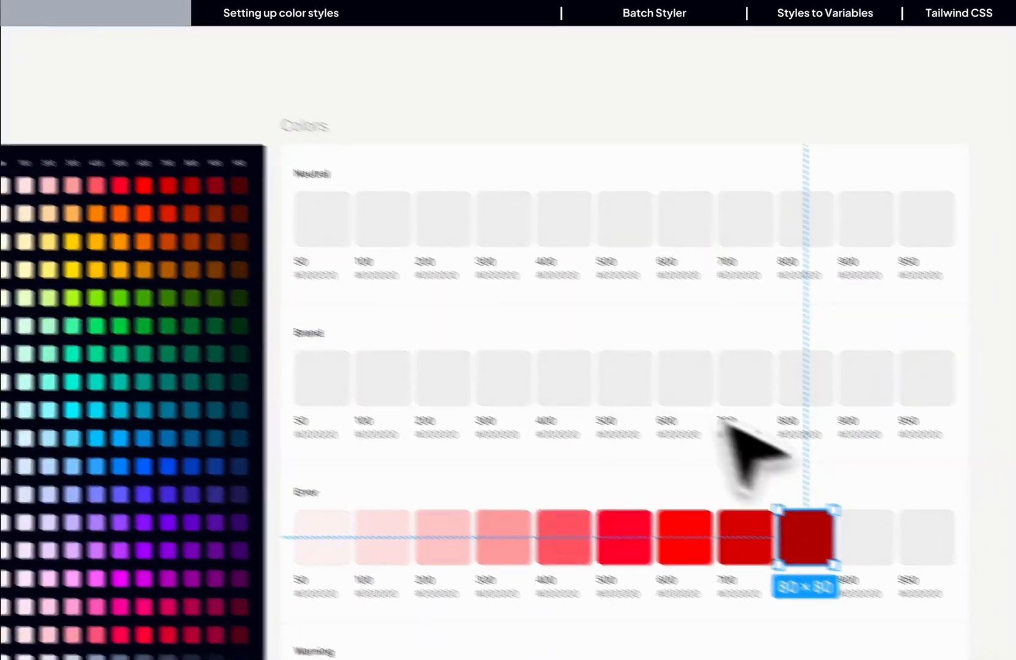
{"action": "left_click", "coordinate": [864, 536]}
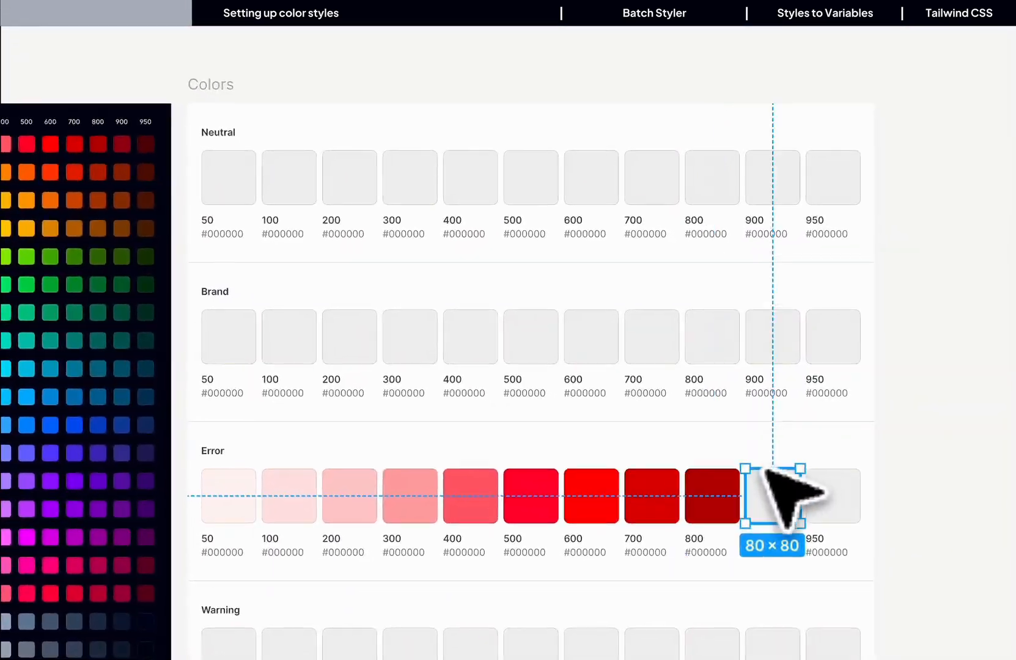
{"action": "key", "text": "i"}
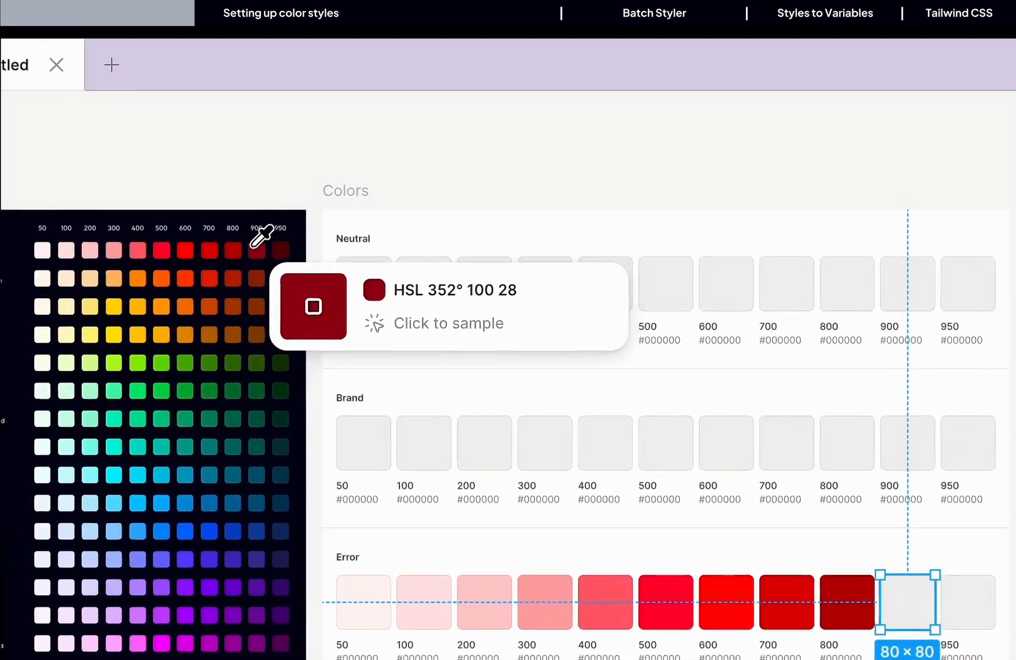
{"action": "left_click", "coordinate": [254, 244]}
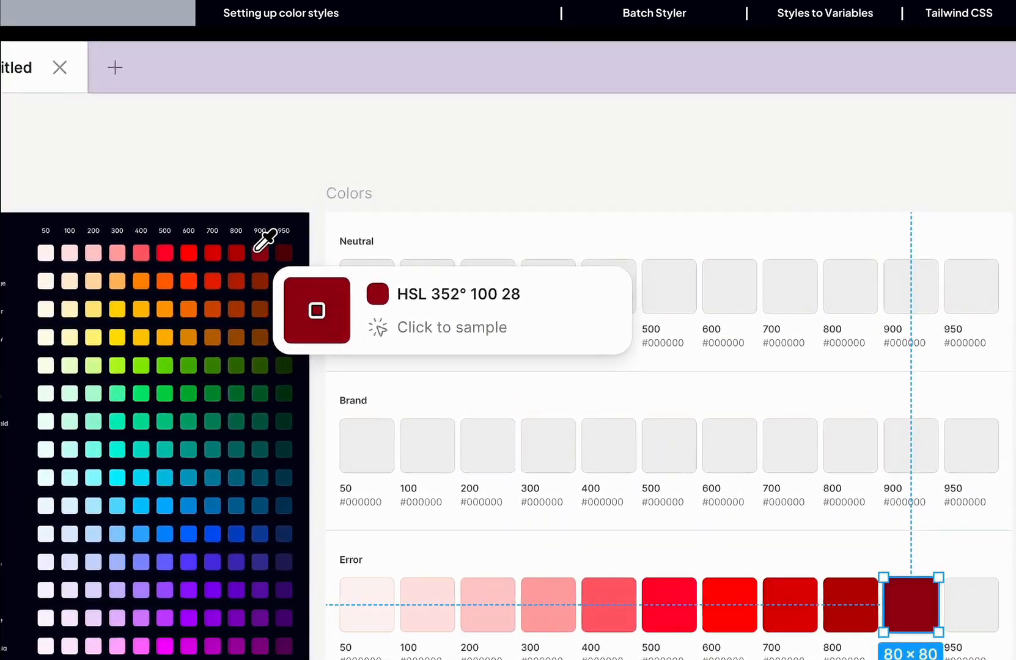
{"action": "left_click", "coordinate": [978, 611]}
{"action": "key", "text": "i"}
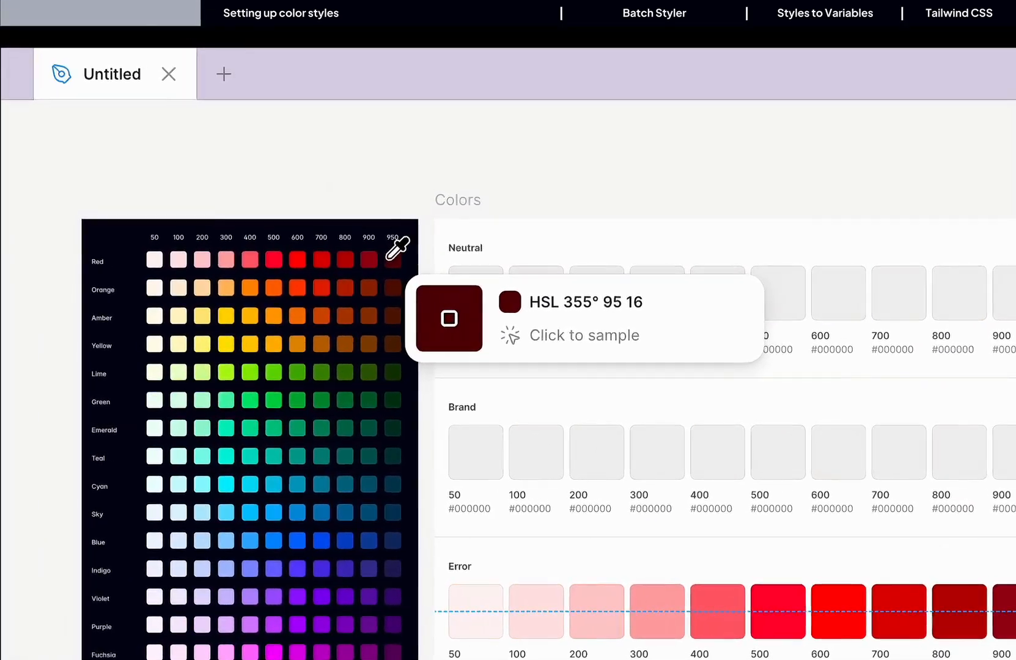
{"action": "left_click", "coordinate": [19, 132]}
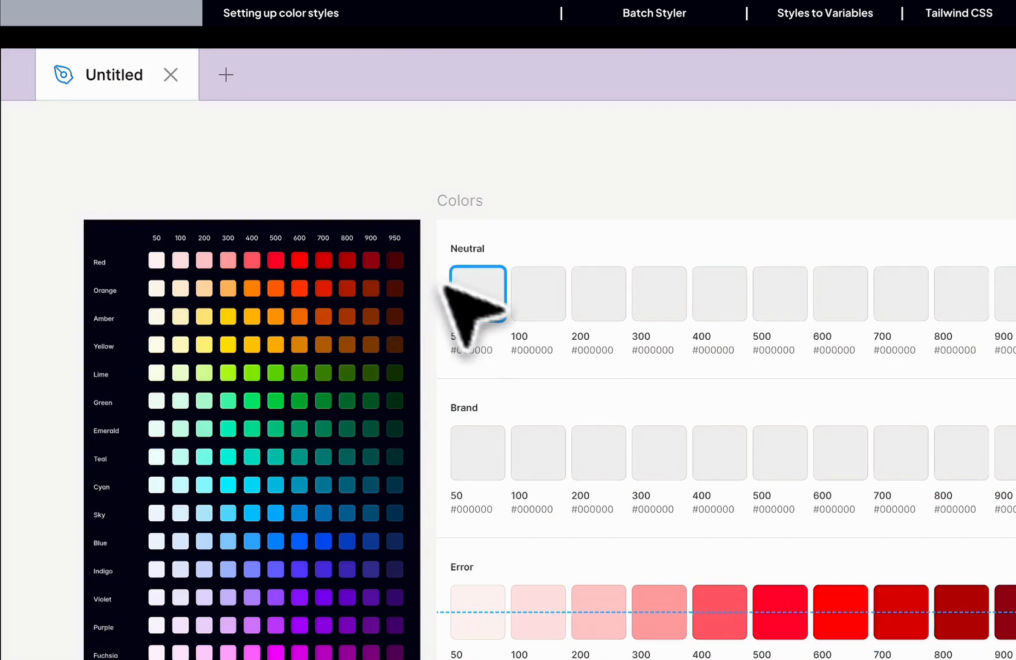
Step: Fill the Brand 50 and 100 swatches with the Indigo 50 and 100 colours sampled from the palette screenshot
{"action": "left_click", "coordinate": [499, 401]}
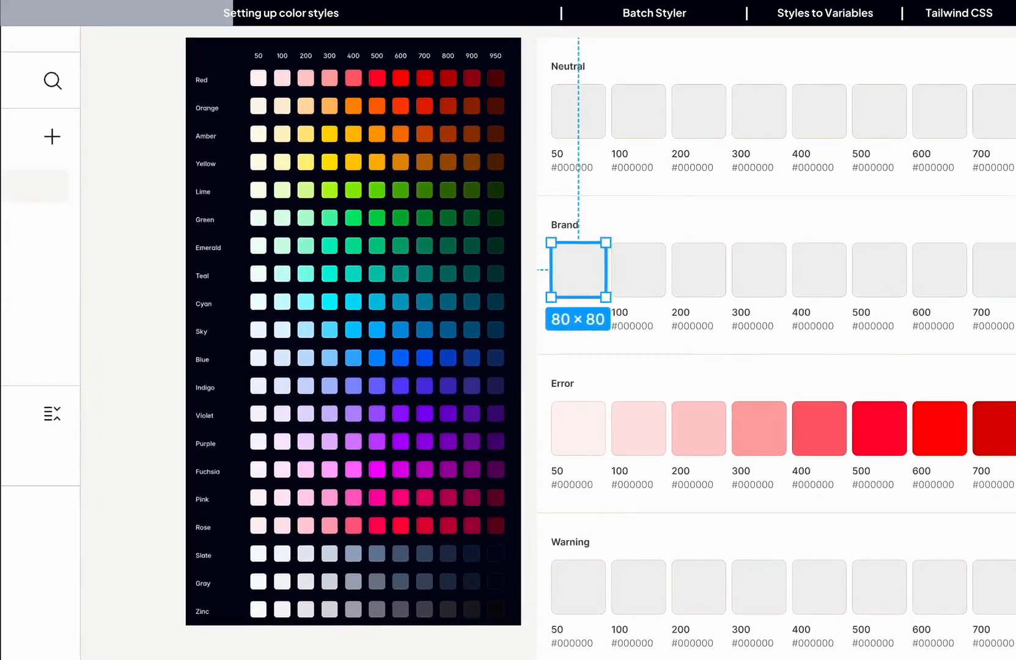
{"action": "key", "text": "i"}
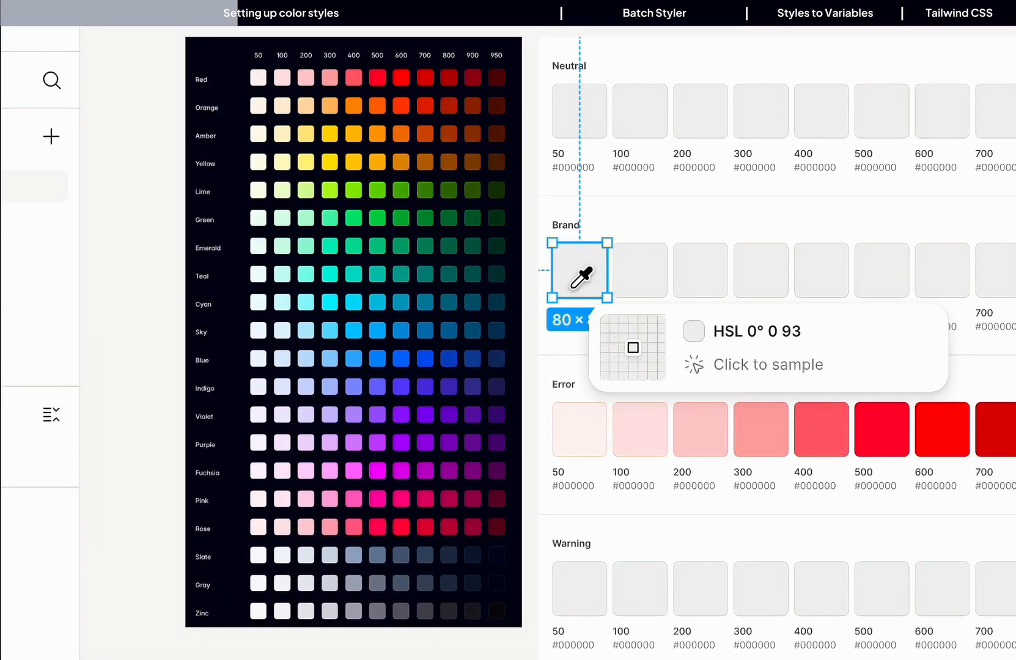
{"action": "left_click", "coordinate": [259, 385]}
{"action": "left_click", "coordinate": [636, 278]}
{"action": "key", "text": "i"}
{"action": "left_click", "coordinate": [282, 387]}
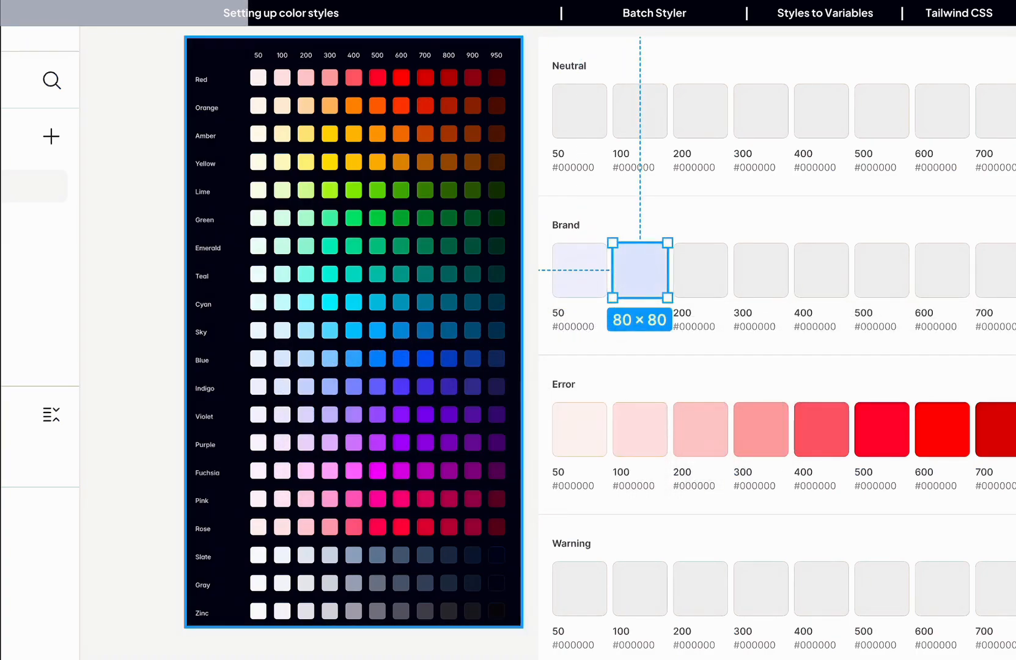
Step: Sample Indigo 200 and 300 from the palette screenshot into the Brand 200 and 300 swatches
{"action": "left_click", "coordinate": [678, 282]}
{"action": "key", "text": "i"}
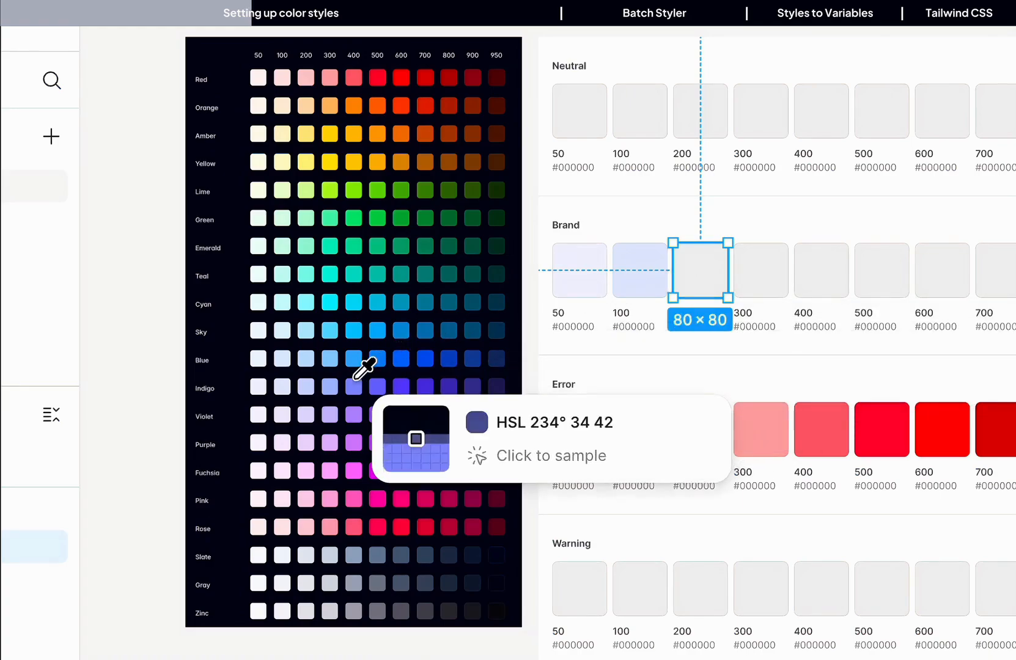
{"action": "left_click", "coordinate": [306, 386]}
{"action": "left_click", "coordinate": [751, 276]}
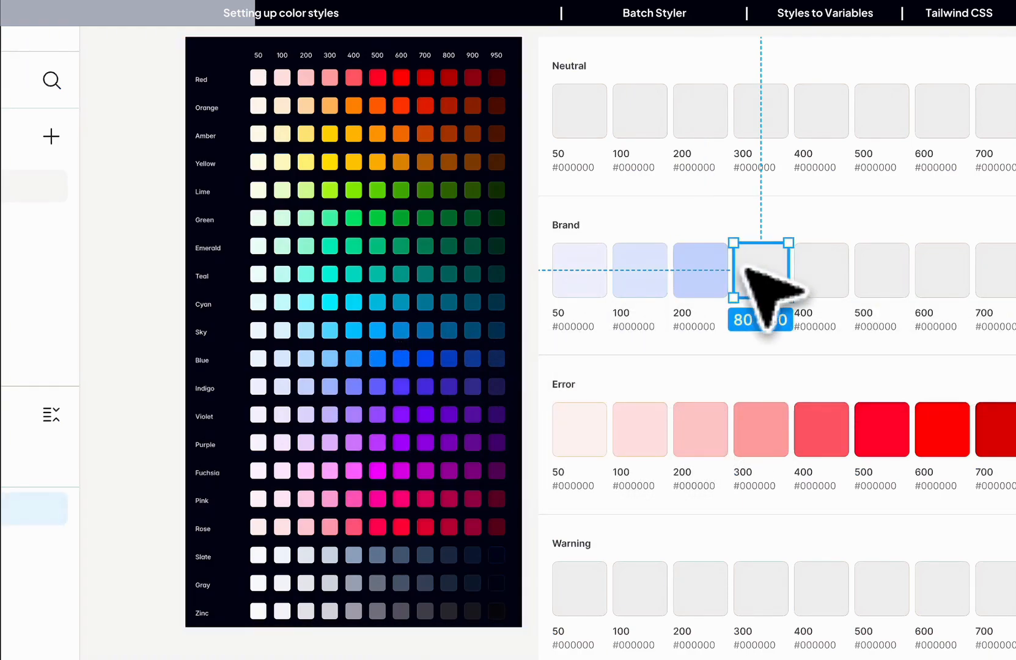
{"action": "key", "text": "i"}
{"action": "left_click", "coordinate": [329, 386]}
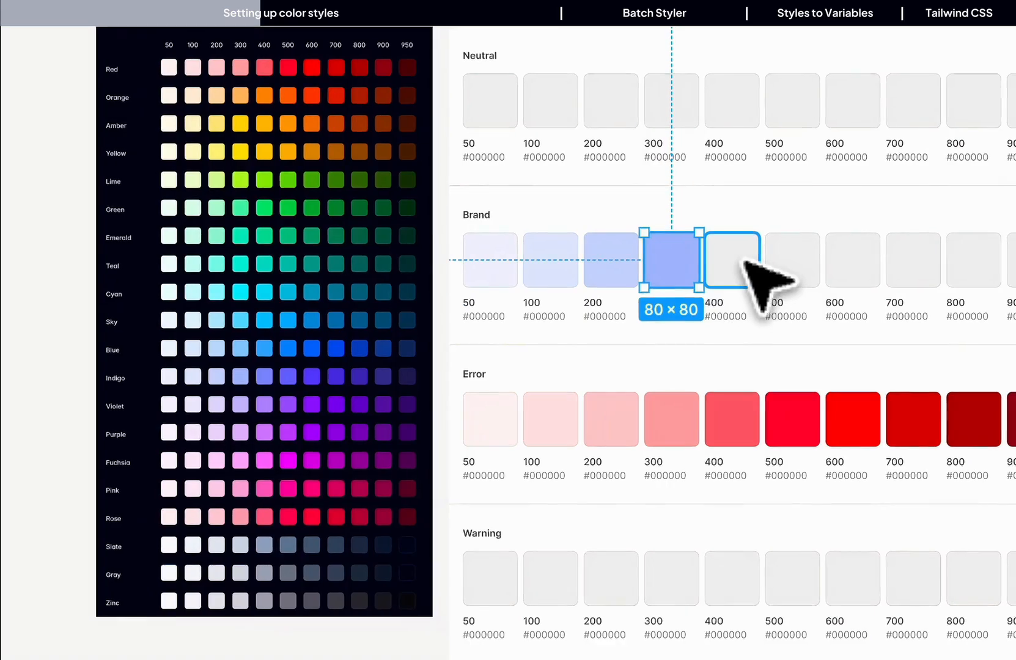
Step: Sample Indigo 400 and 500 from the palette screenshot into the Brand 400 and 500 swatches
{"action": "left_click", "coordinate": [794, 267]}
{"action": "key", "text": "i"}
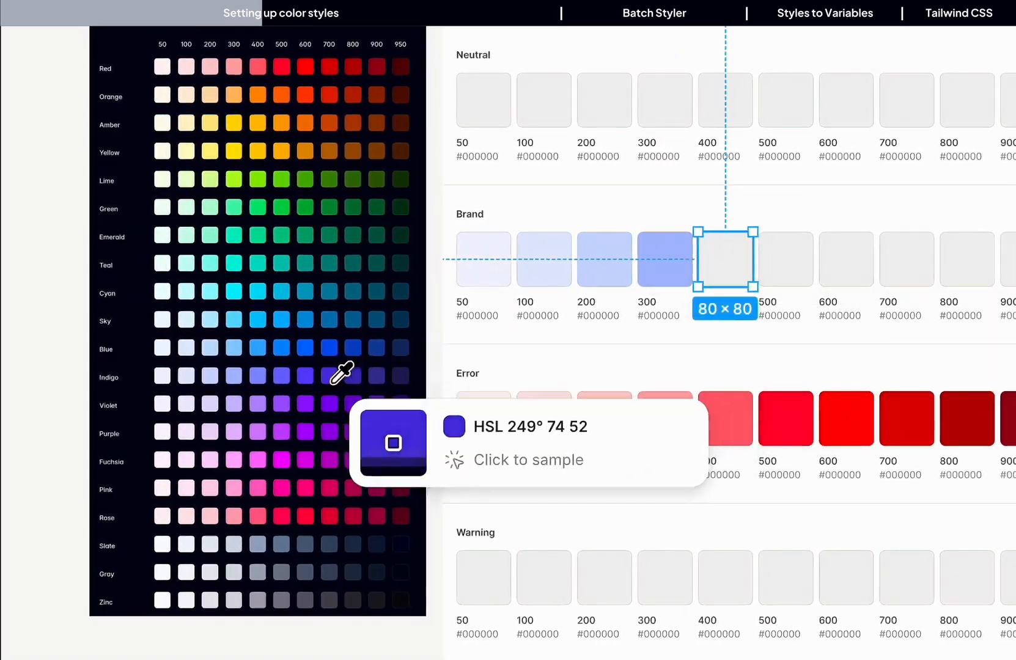
{"action": "left_click", "coordinate": [258, 376]}
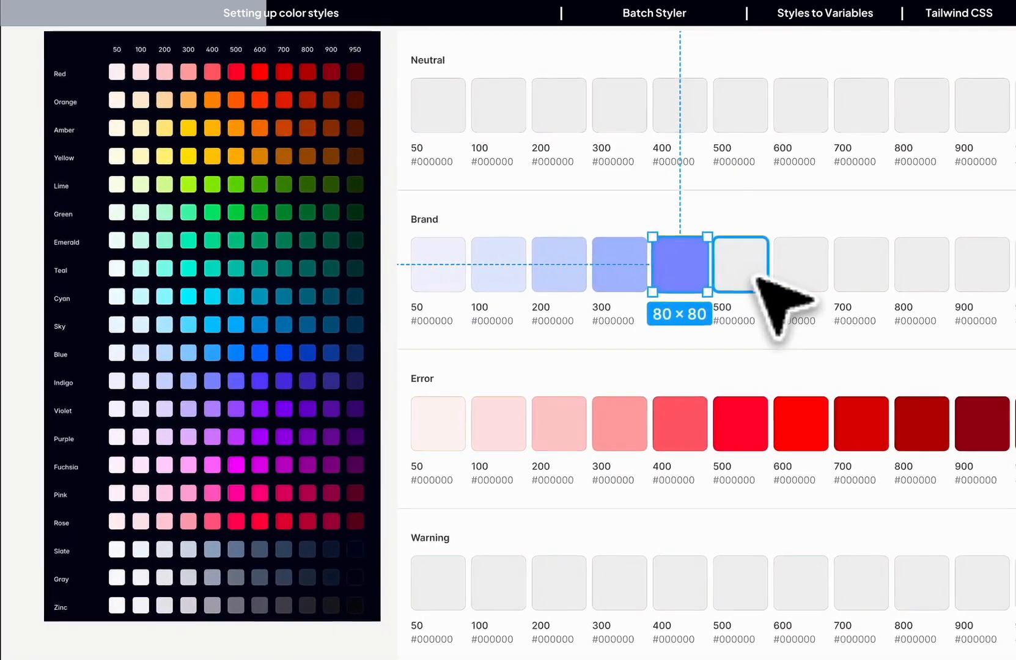
{"action": "left_click", "coordinate": [757, 278]}
{"action": "key", "text": "i"}
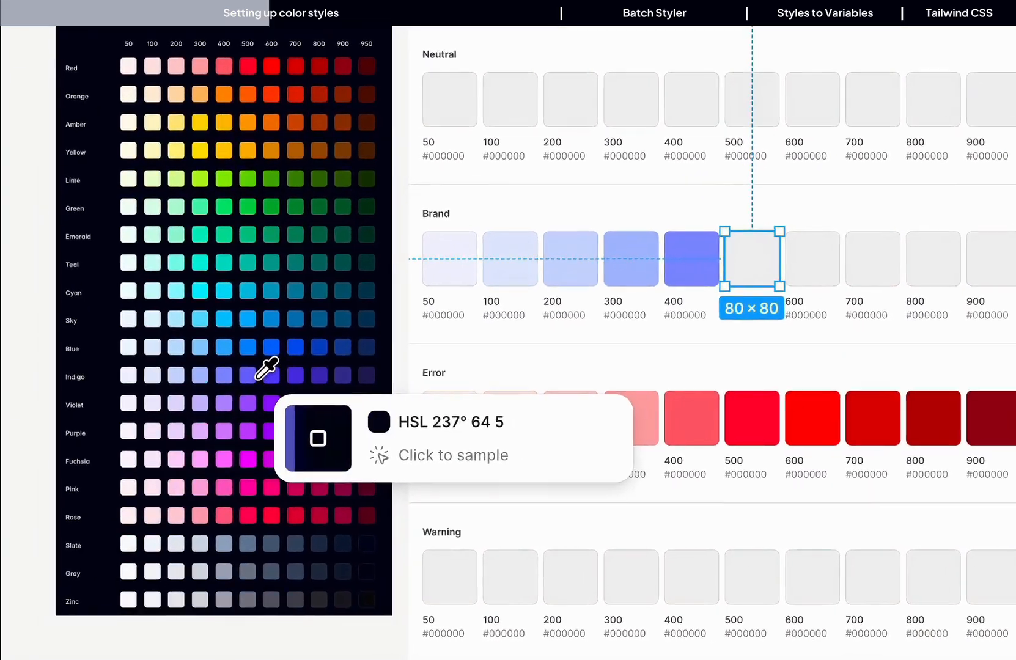
{"action": "left_click", "coordinate": [255, 374]}
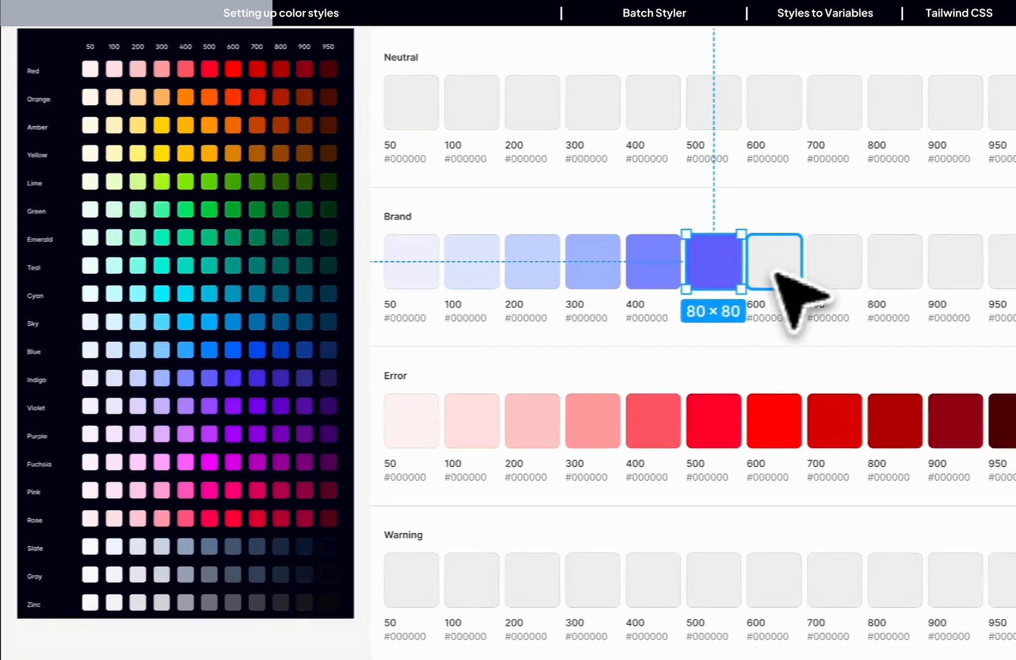
Step: Sample the fill of the Brand 600 swatch from the palette screenshot
{"action": "left_click", "coordinate": [813, 269]}
{"action": "key", "text": "i"}
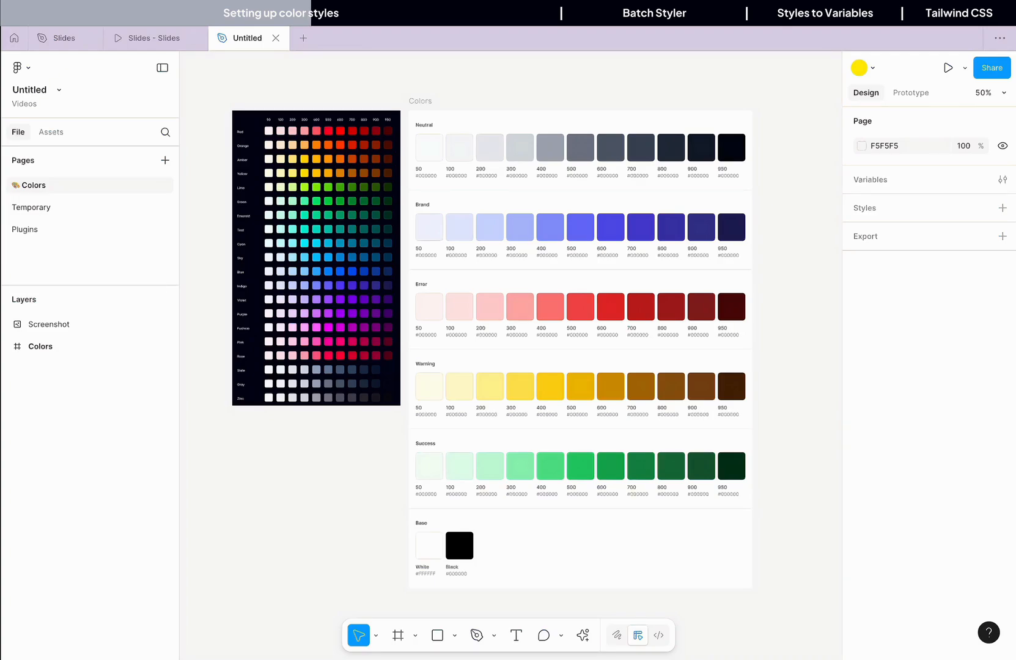
Step: Create a color style named Neutral/50 from the fill of the Neutral 50 swatch
{"action": "left_click", "coordinate": [429, 154]}
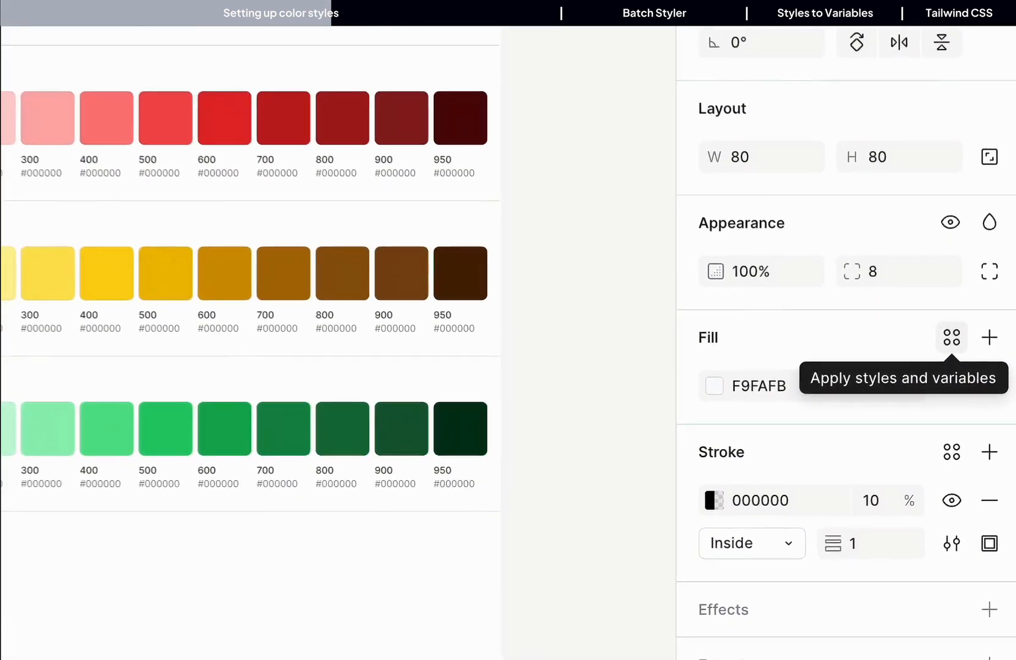
{"action": "left_click", "coordinate": [952, 337]}
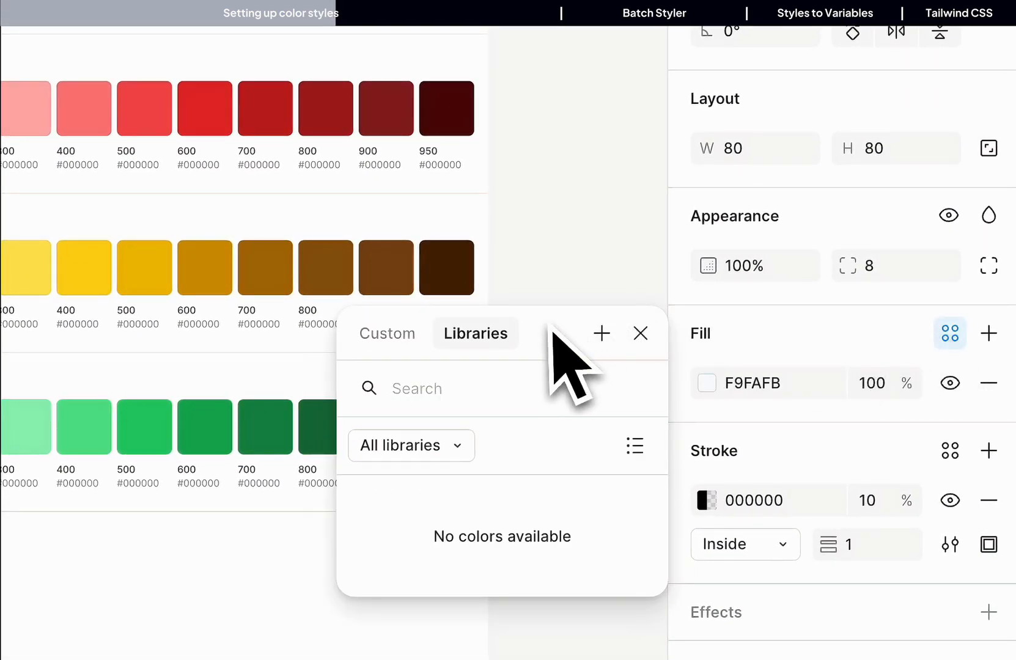
{"action": "left_click", "coordinate": [601, 333]}
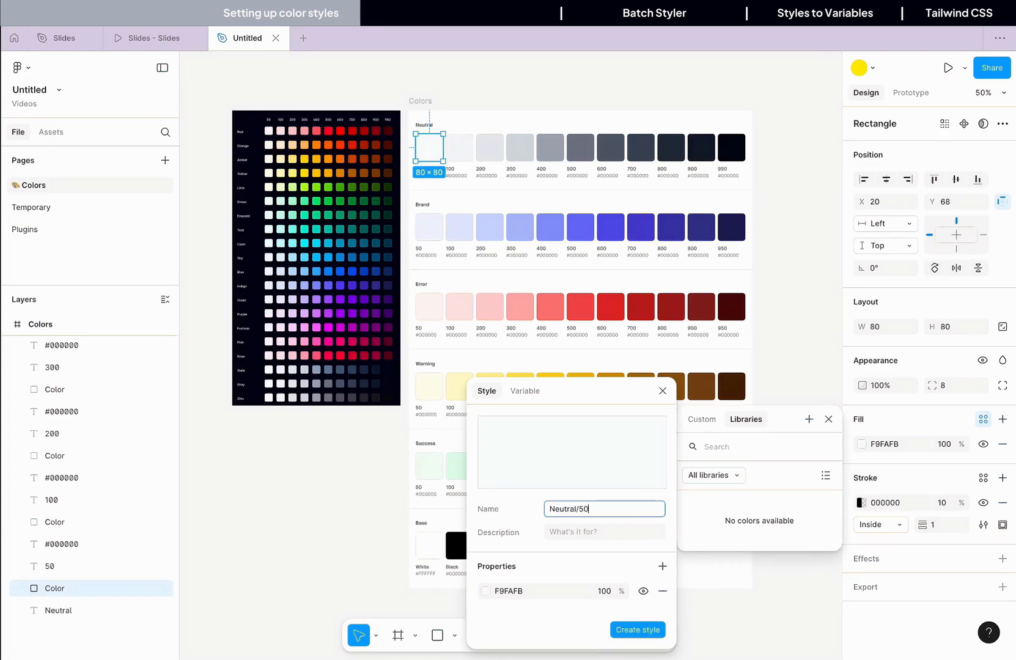
{"action": "left_click", "coordinate": [653, 635]}
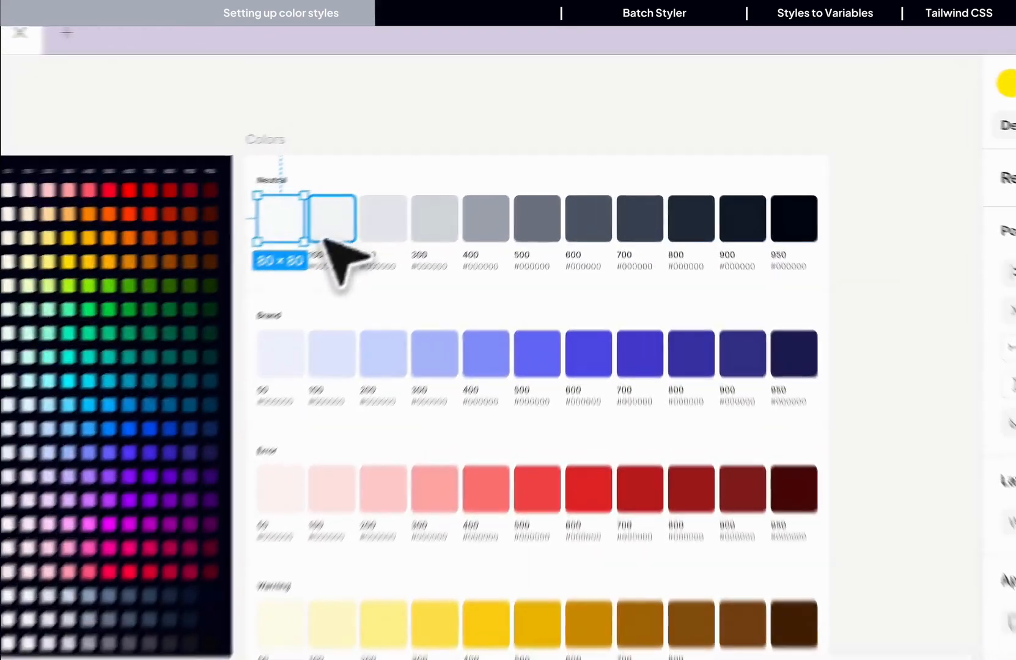
Step: Create a color style named Neutral/100 from the fill of the Neutral 100 swatch
{"action": "left_click", "coordinate": [327, 235]}
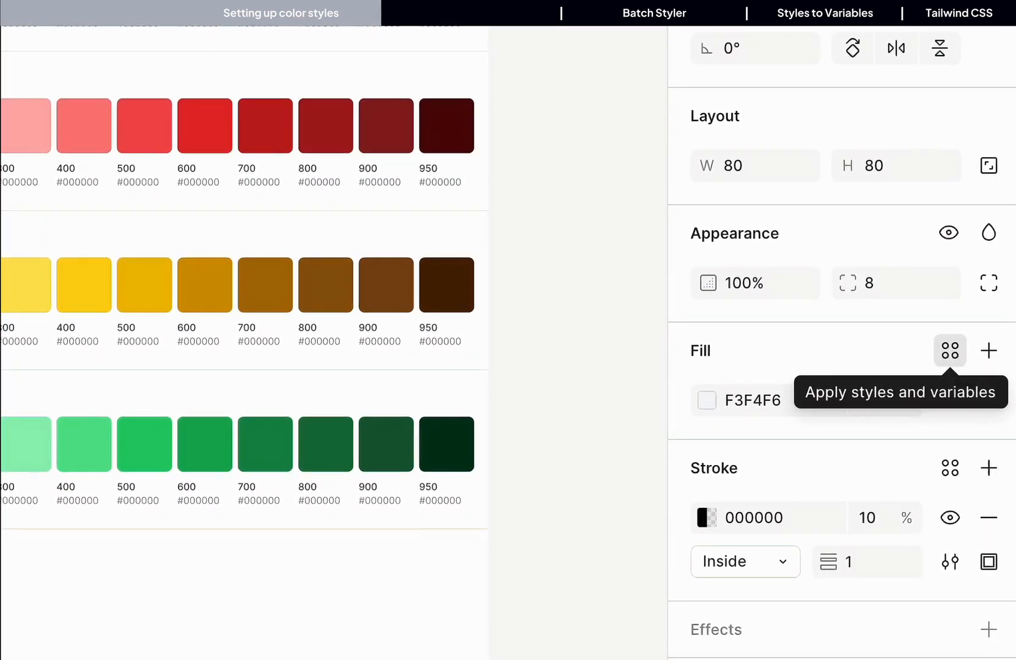
{"action": "left_click", "coordinate": [950, 350]}
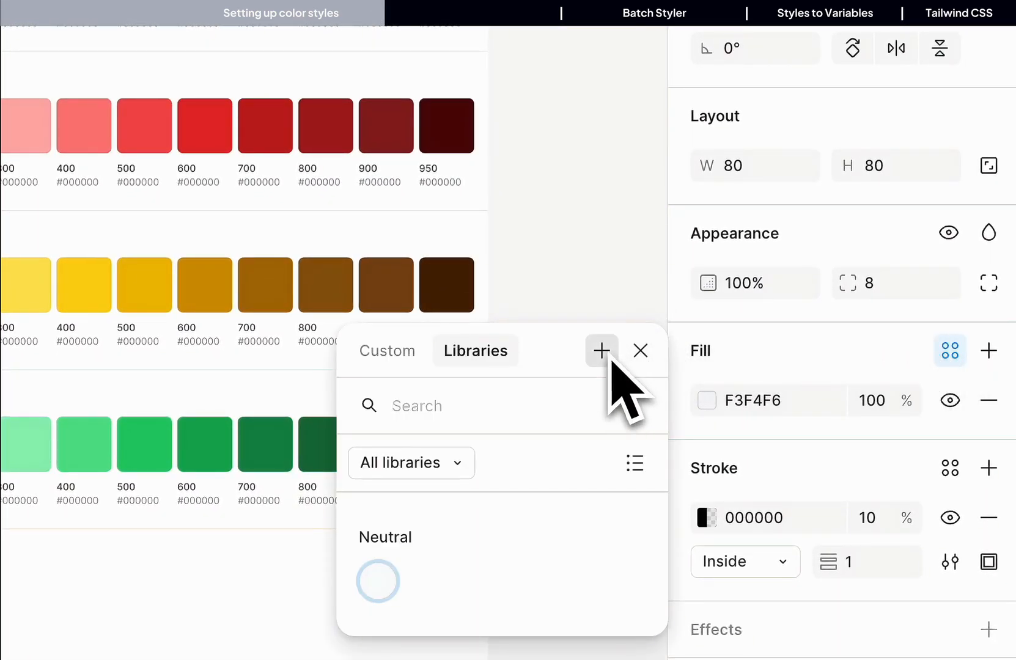
{"action": "left_click", "coordinate": [610, 361]}
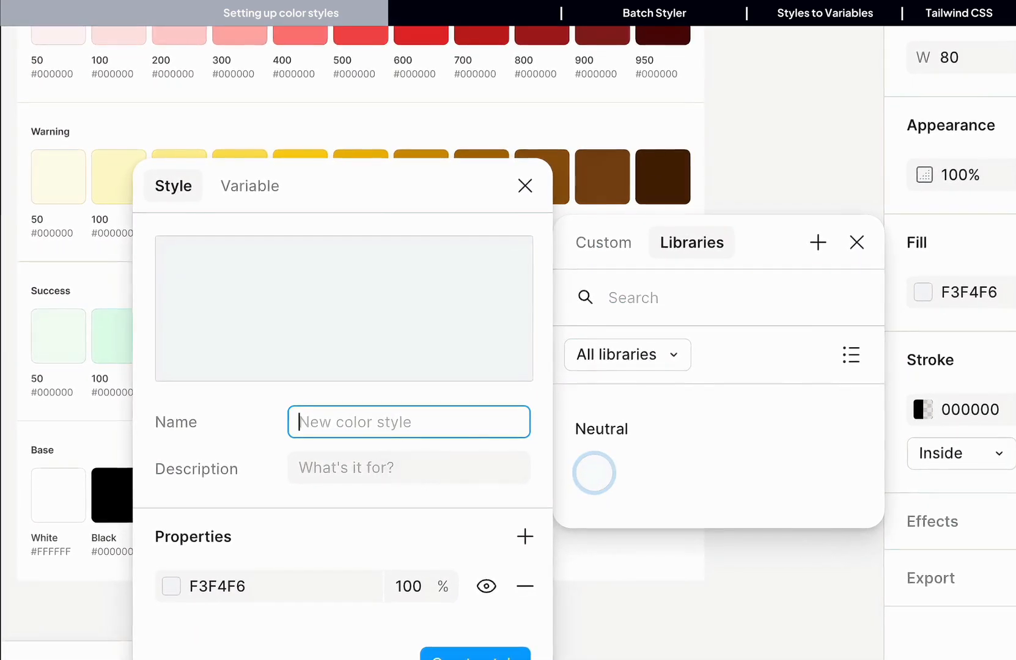
{"action": "type", "text": "Neutral/100"}
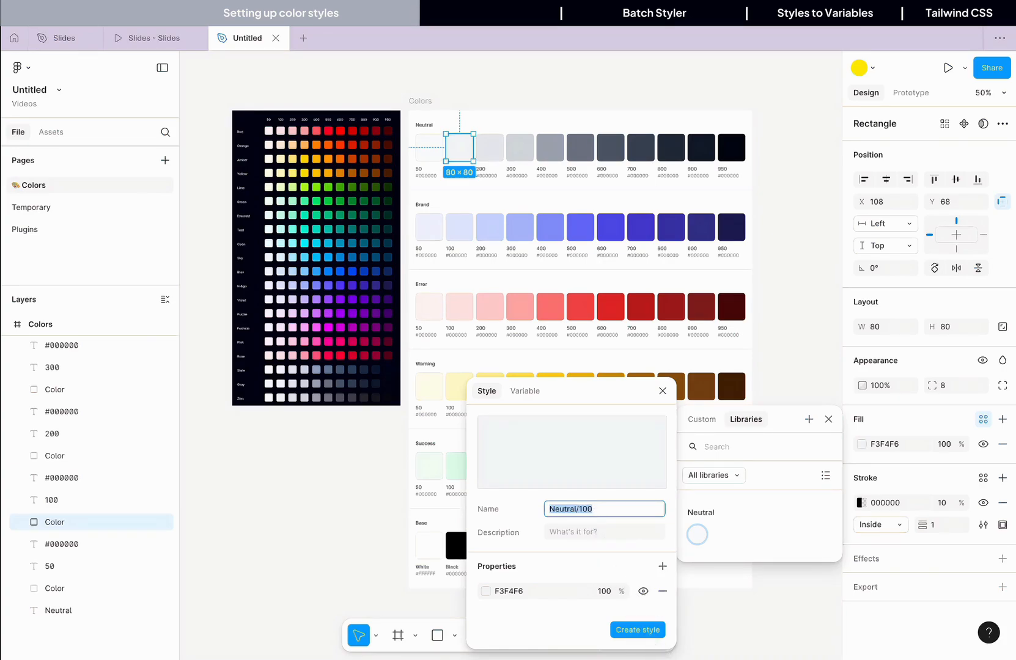
{"action": "left_click", "coordinate": [638, 629]}
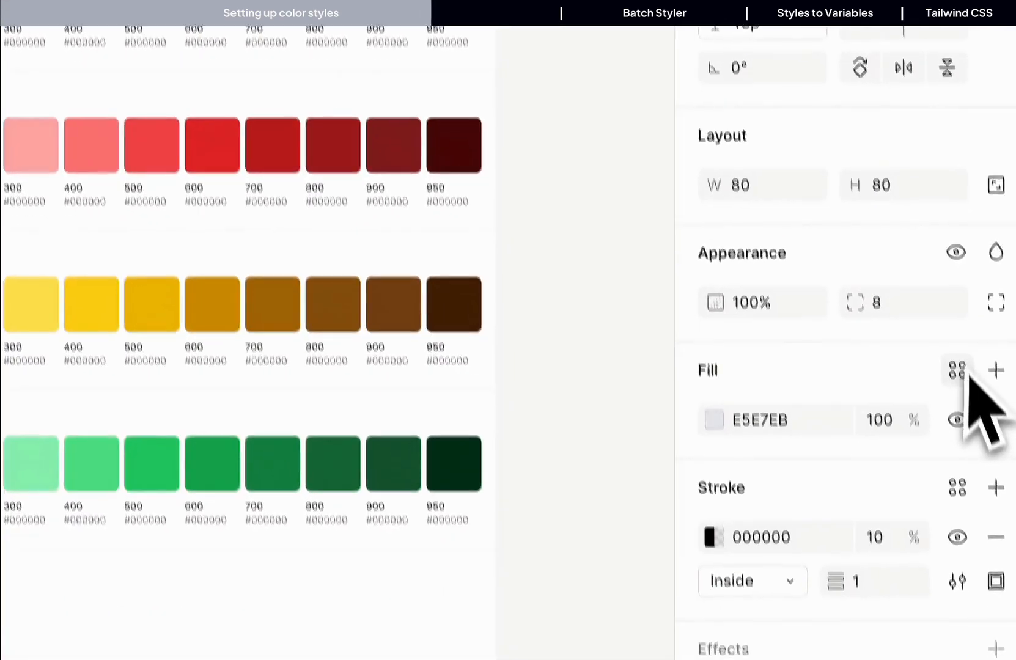
Step: Create a color style named Neutral/200 from the fill of the Neutral 200 swatch
{"action": "left_click", "coordinate": [957, 370]}
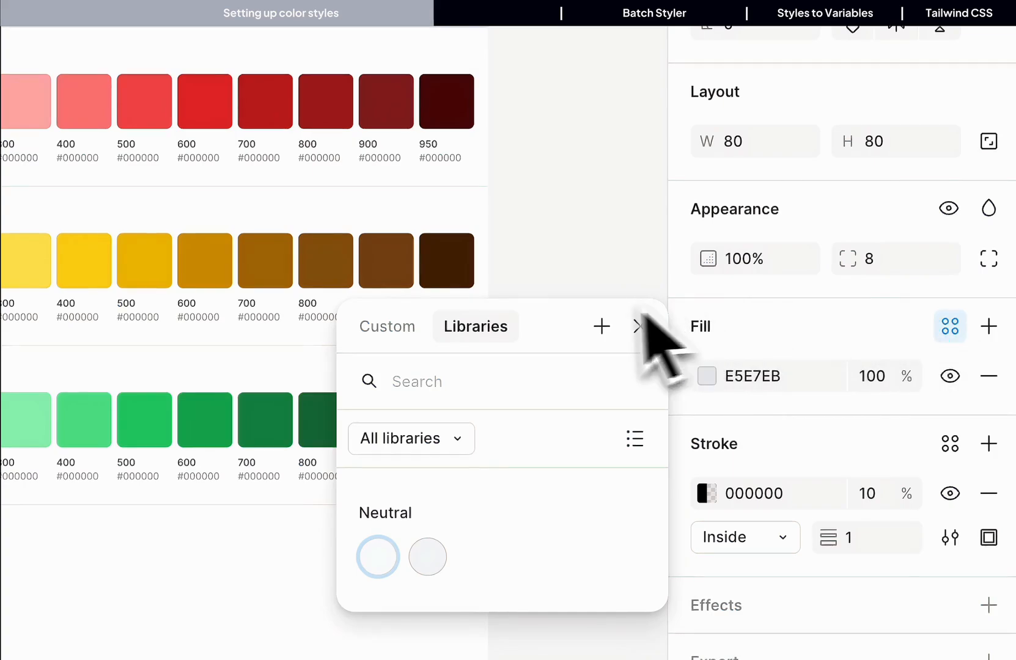
{"action": "left_click", "coordinate": [601, 326]}
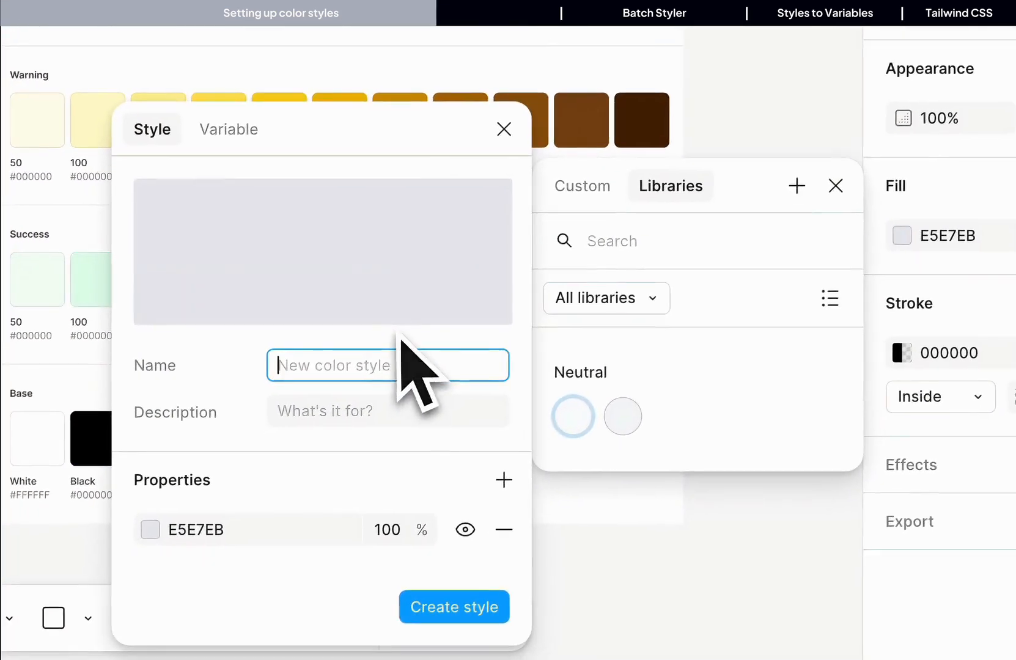
{"action": "type", "text": "Neutral/100"}
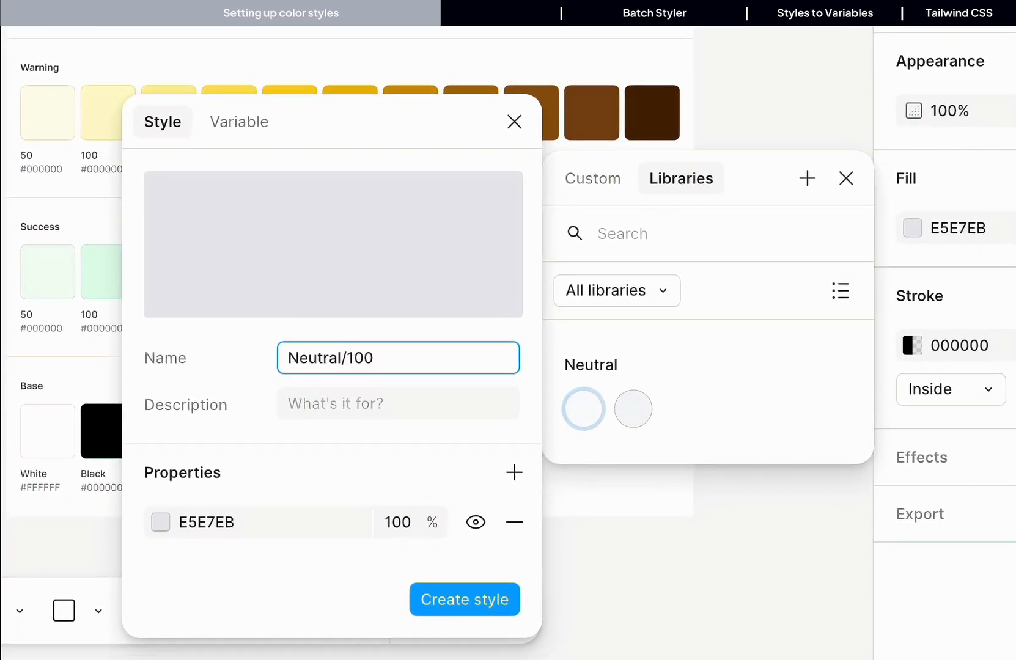
{"action": "key", "text": "BackSpace"}
{"action": "type", "text": "2"}
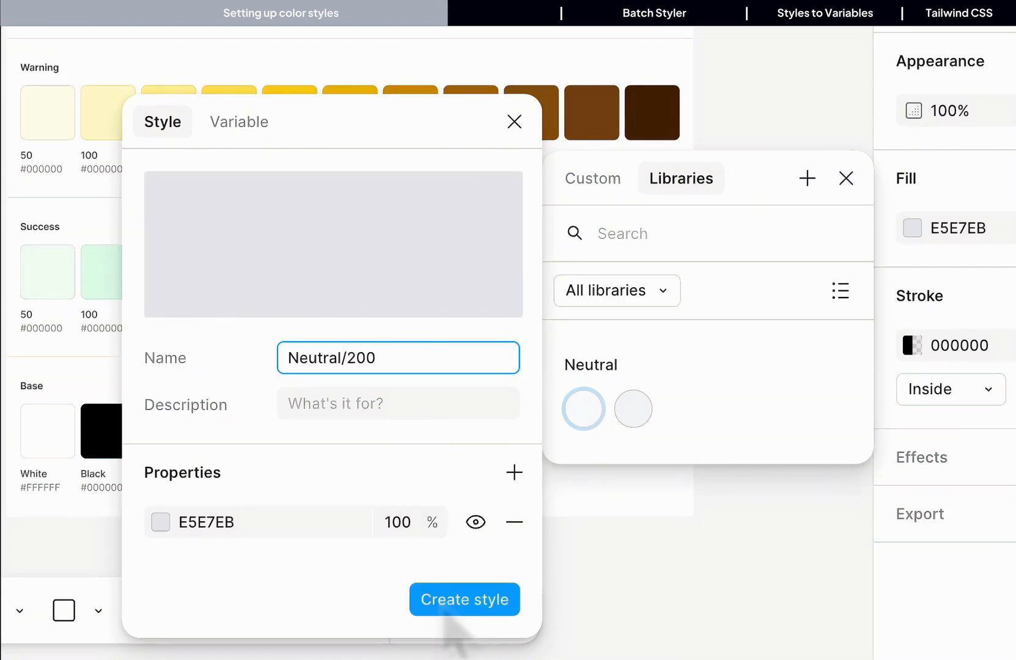
{"action": "left_click", "coordinate": [449, 610]}
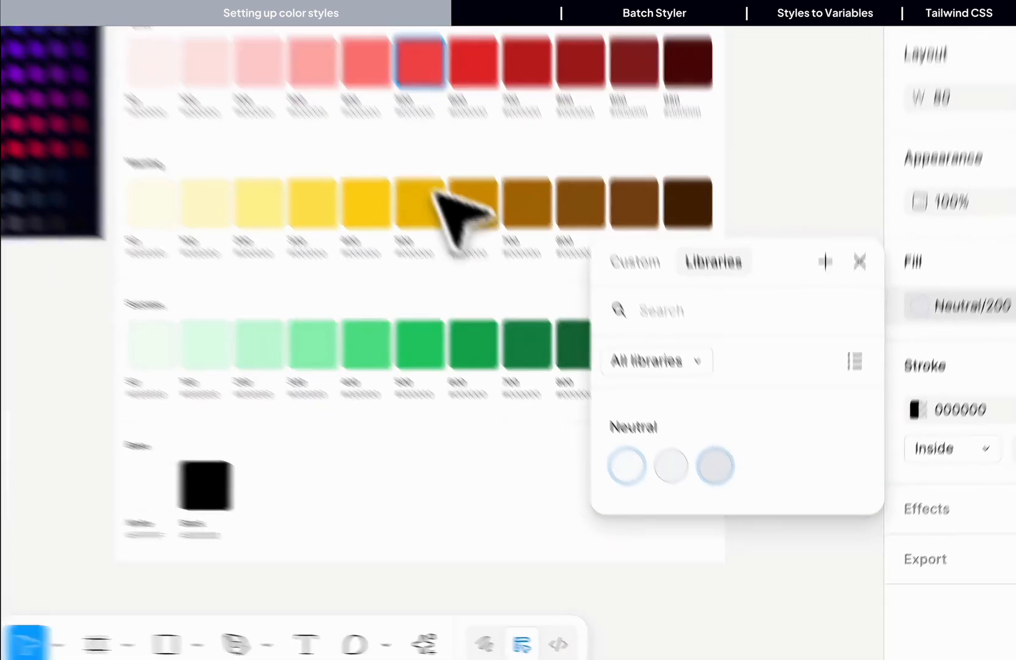
{"action": "left_click", "coordinate": [526, 152]}
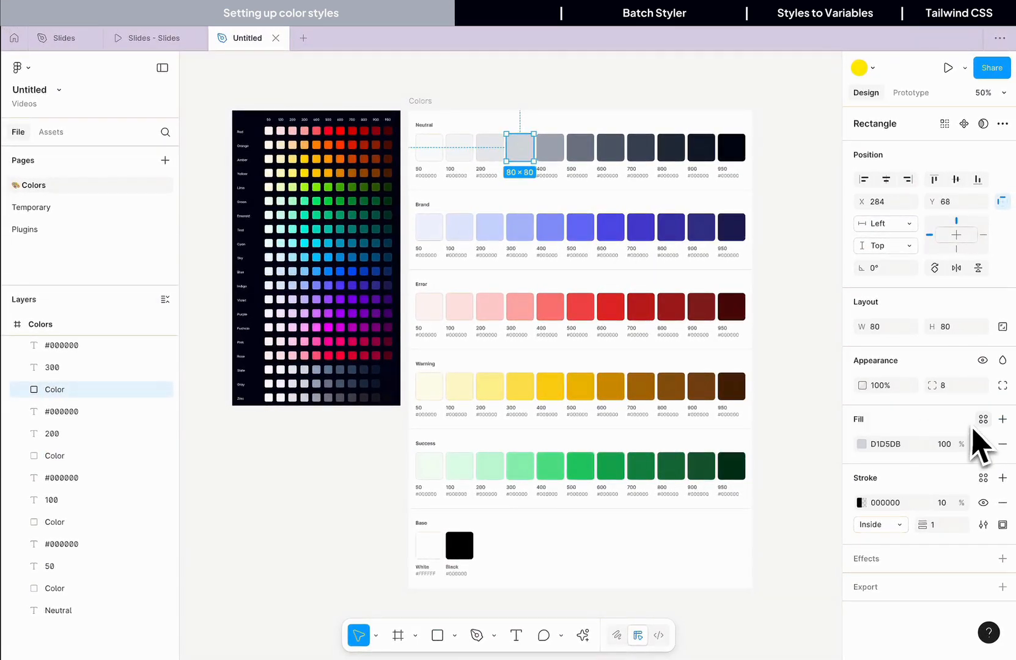
{"action": "left_click", "coordinate": [983, 419]}
{"action": "left_click", "coordinate": [808, 419]}
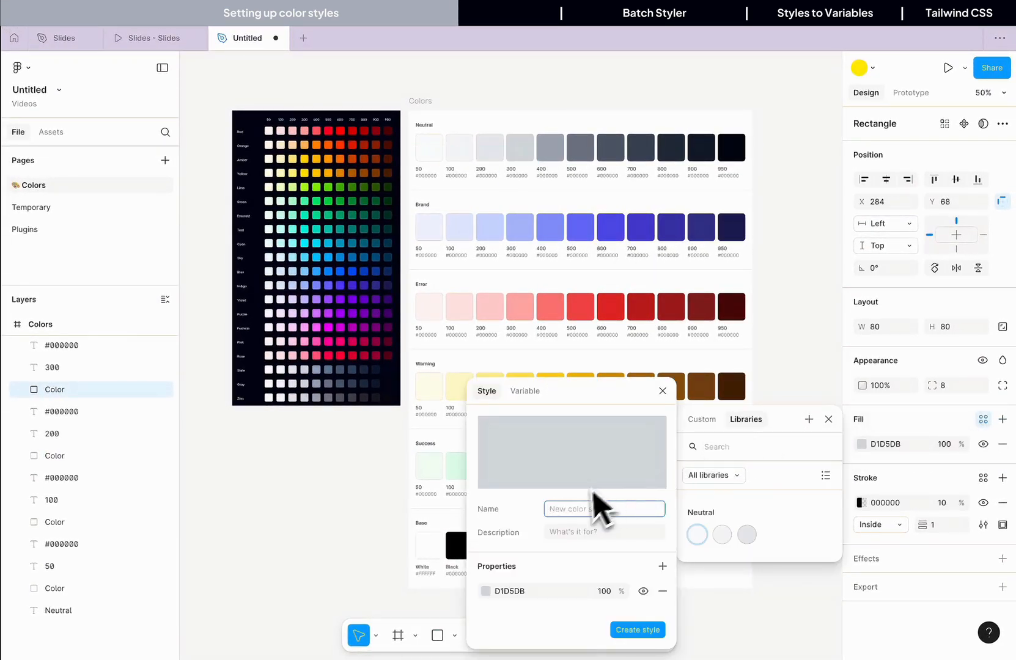
{"action": "key", "text": "Escape"}
{"action": "key", "text": "Escape"}
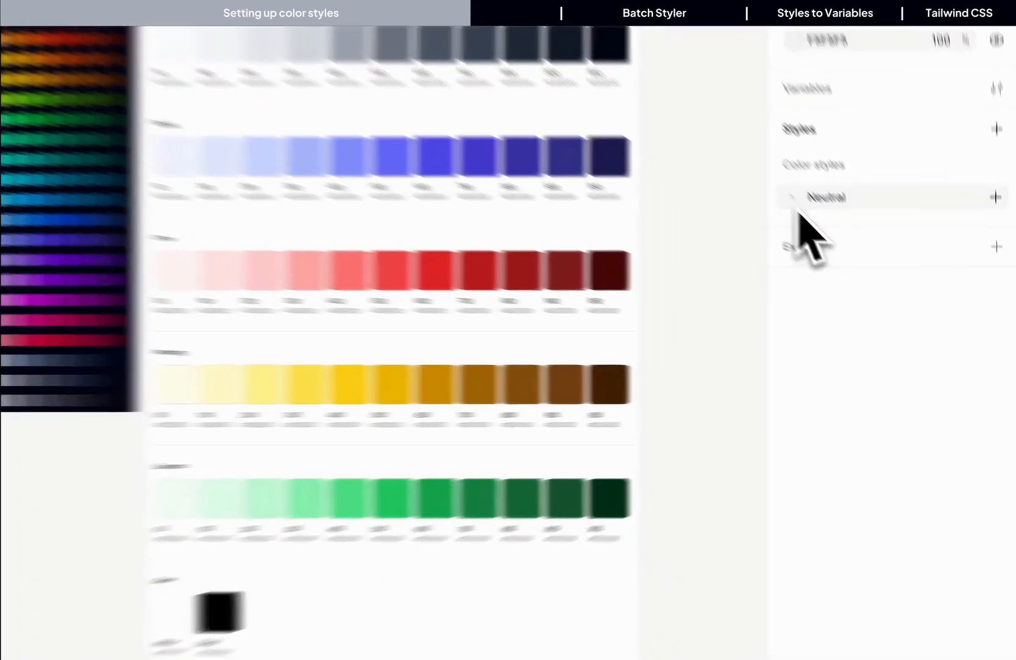
Step: Review the shades in the Neutral color styles group and view the Plugins page
{"action": "left_click", "coordinate": [860, 256]}
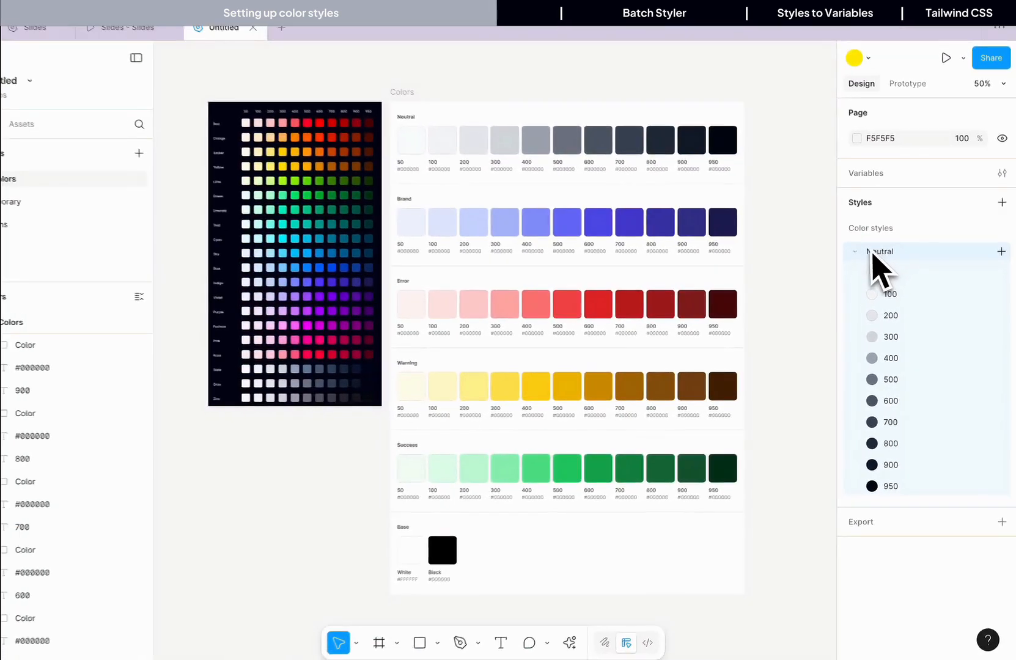
{"action": "left_click", "coordinate": [847, 210]}
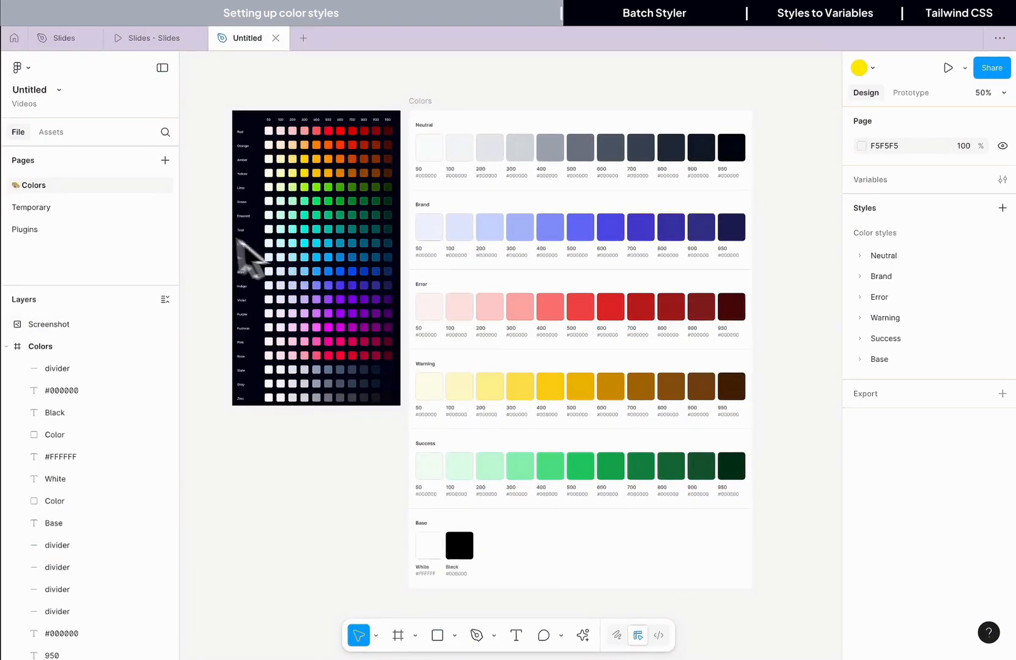
{"action": "left_click", "coordinate": [139, 229]}
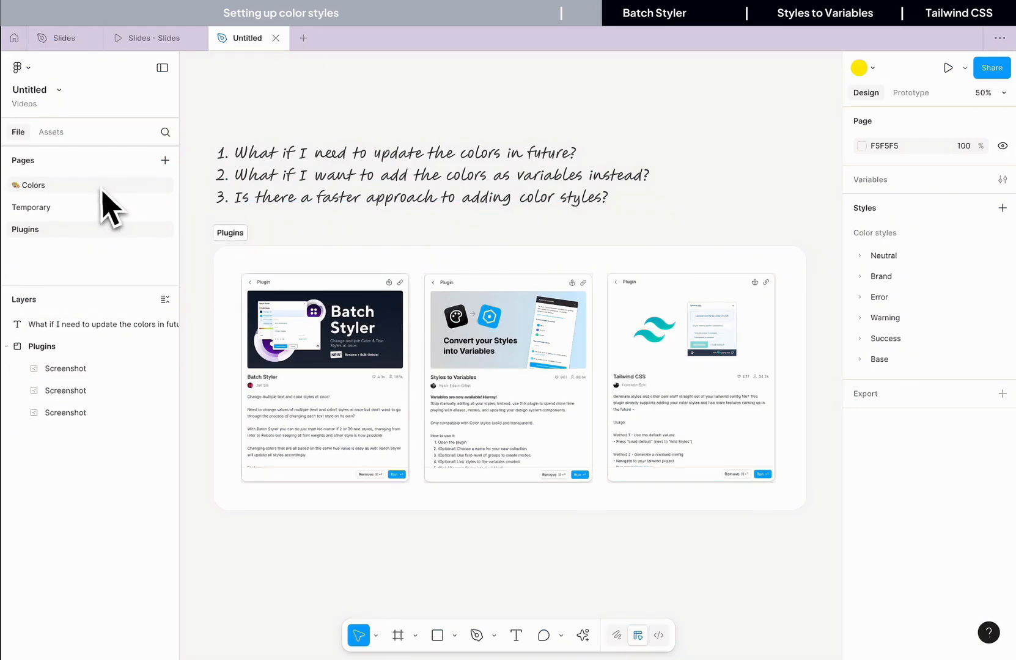
Step: Return to the Colors page and run the Batch Styler plugin
{"action": "left_click", "coordinate": [34, 185]}
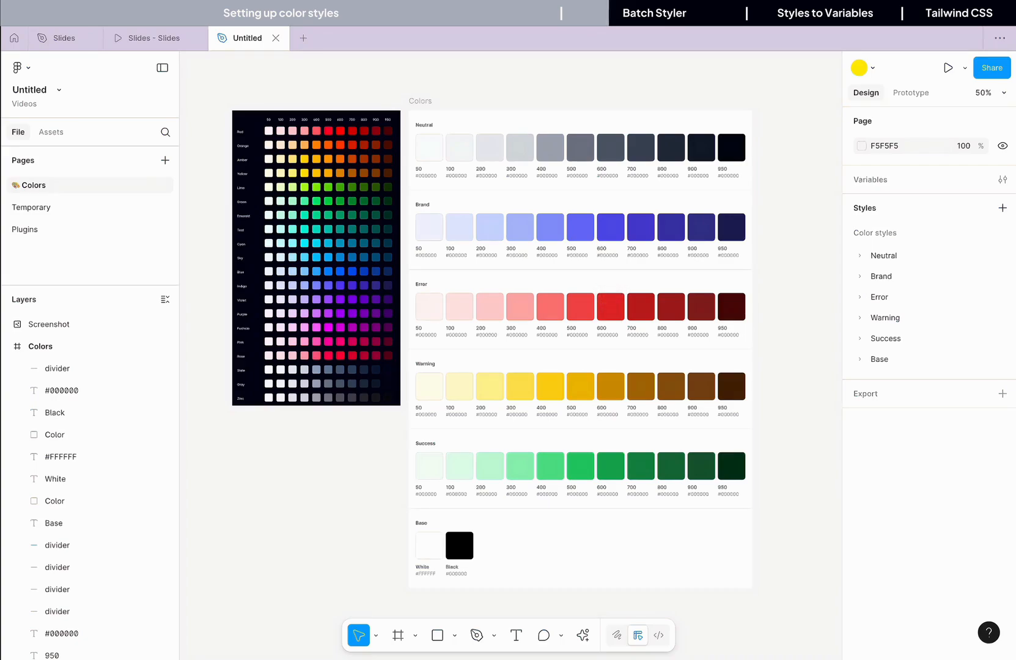
{"action": "key", "text": "super+k"}
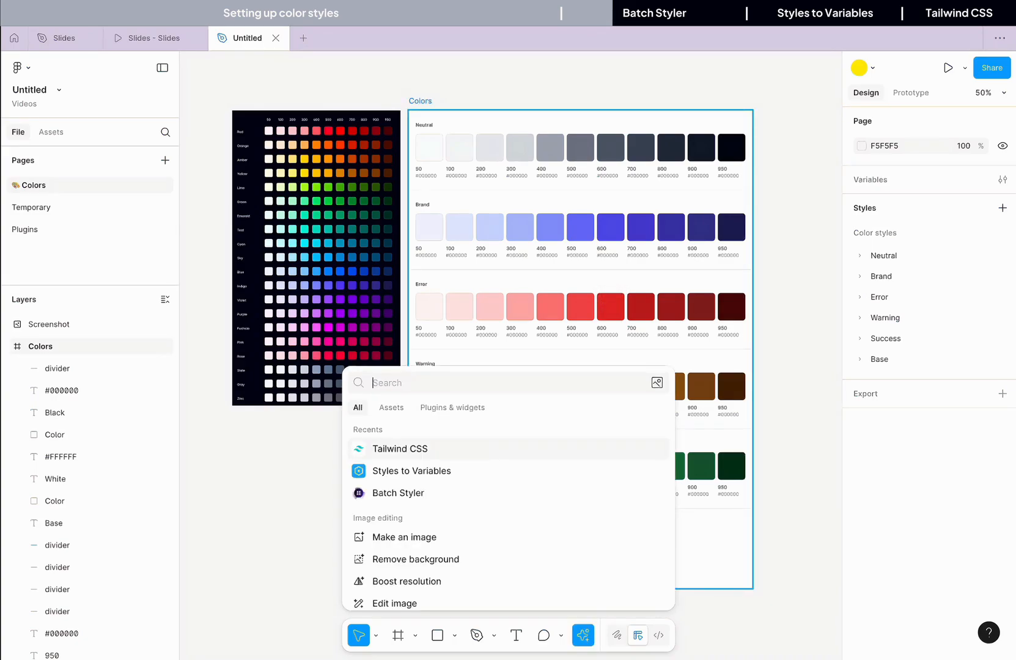
{"action": "type", "text": "Batch"}
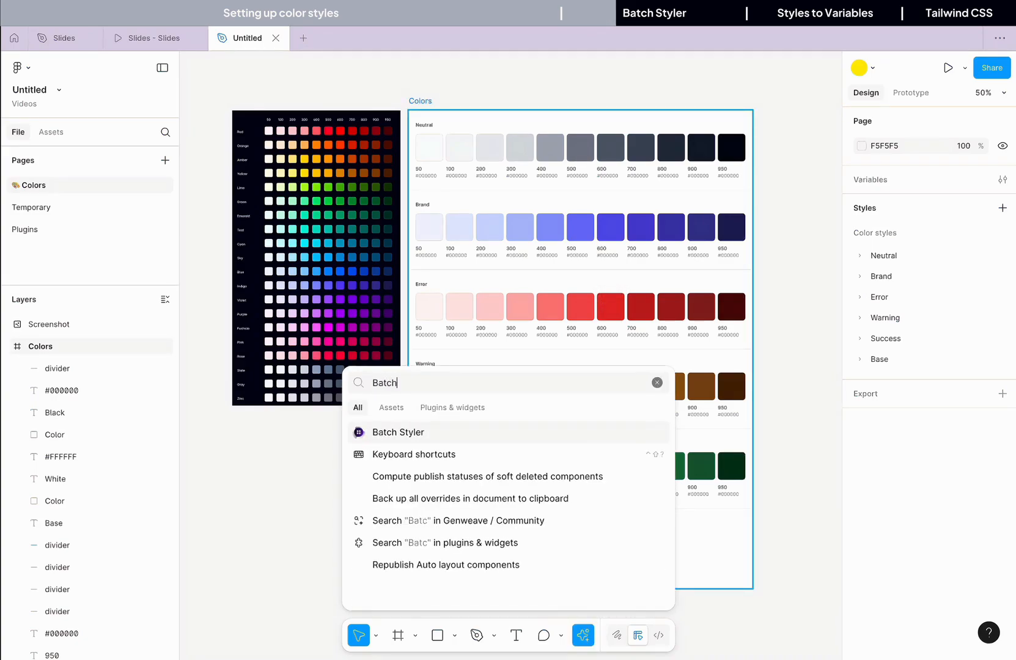
{"action": "type", "text": " styler"}
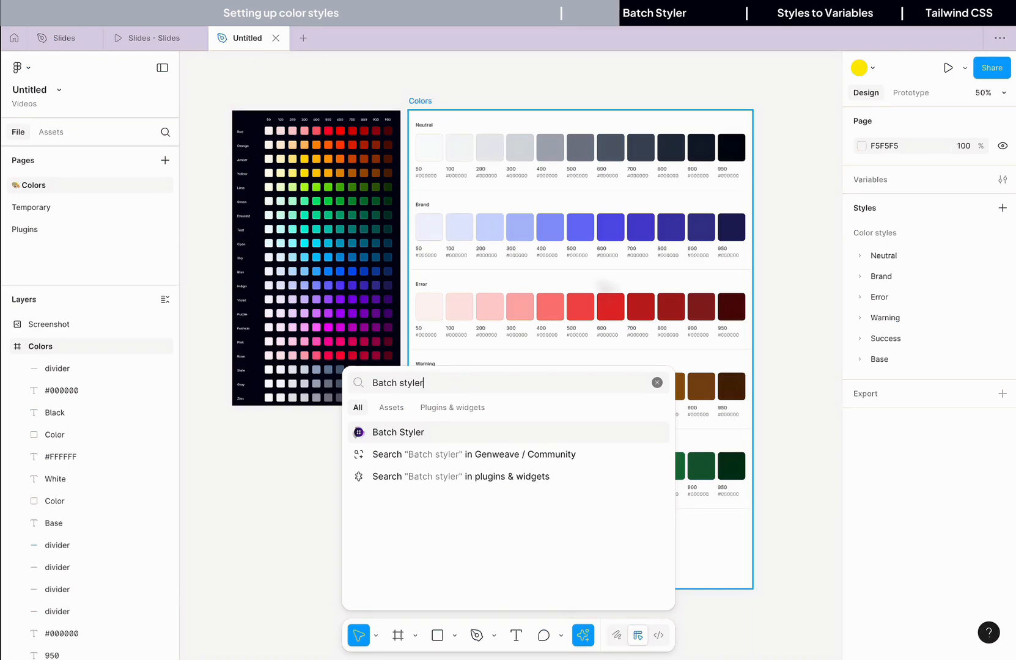
{"action": "key", "text": "Return"}
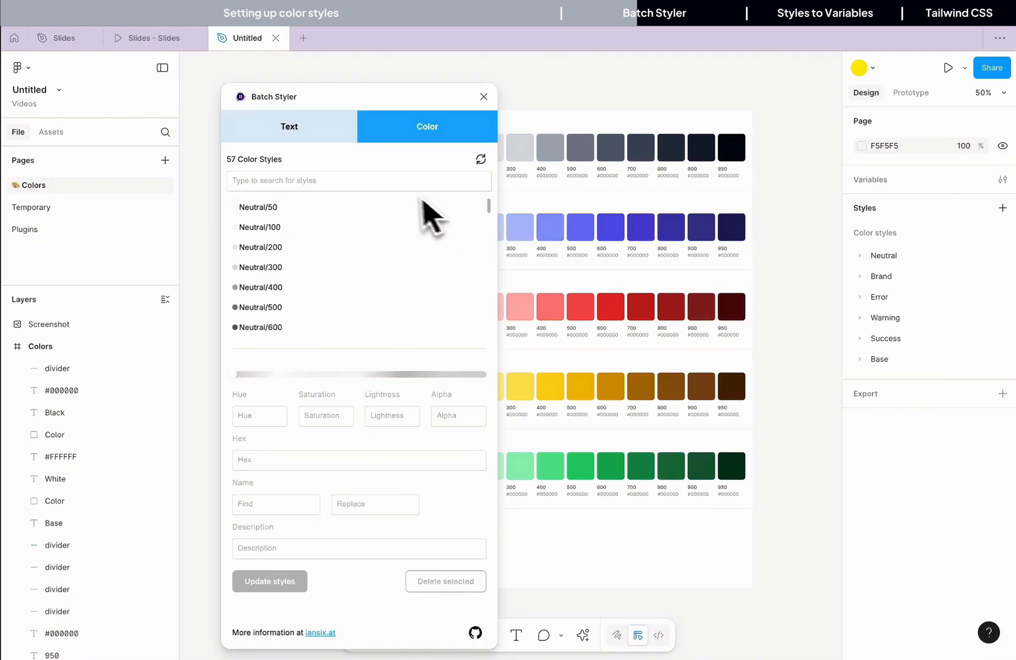
Step: Filter the color styles in Batch Styler by "brand"
{"action": "scroll", "coordinate": [363, 283], "scroll_direction": "down", "scroll_amount": 4}
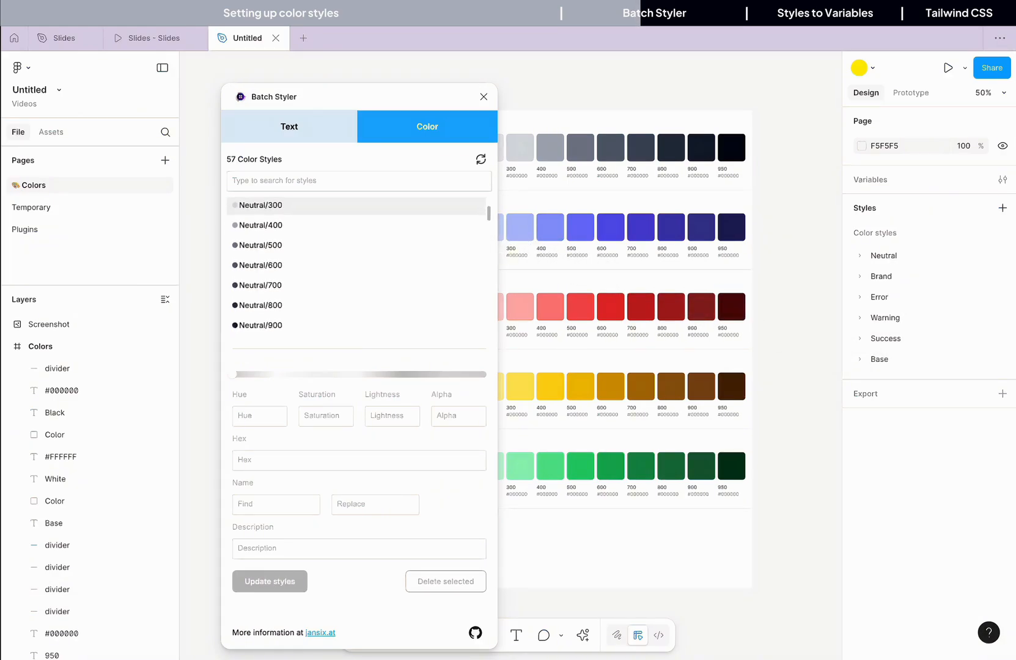
{"action": "scroll", "coordinate": [358, 269], "scroll_direction": "down", "scroll_amount": 3}
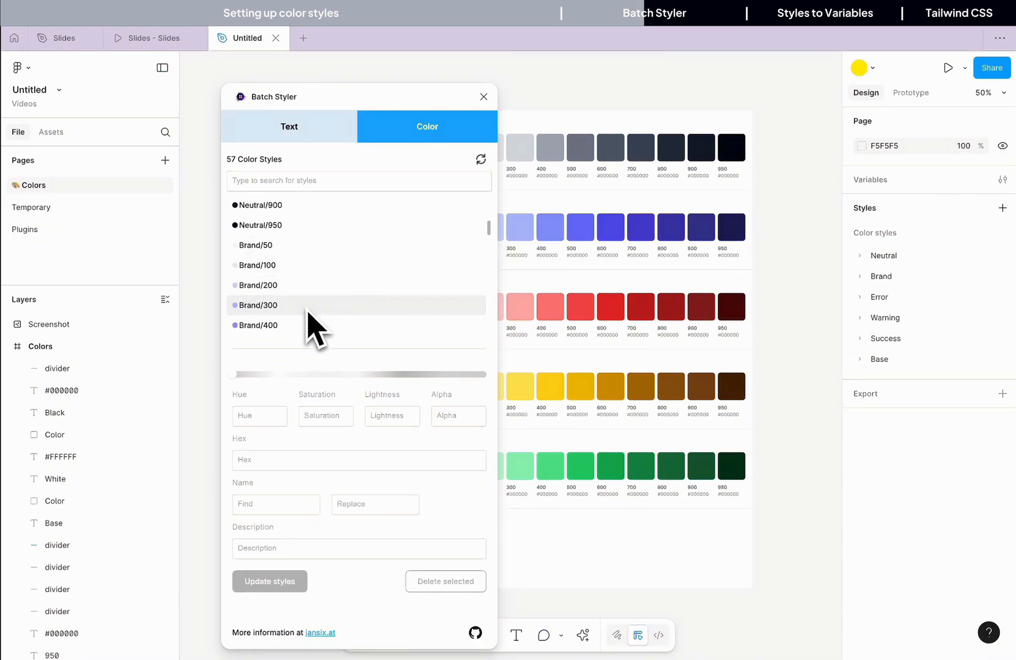
{"action": "left_click", "coordinate": [326, 181]}
{"action": "type", "text": "brand"}
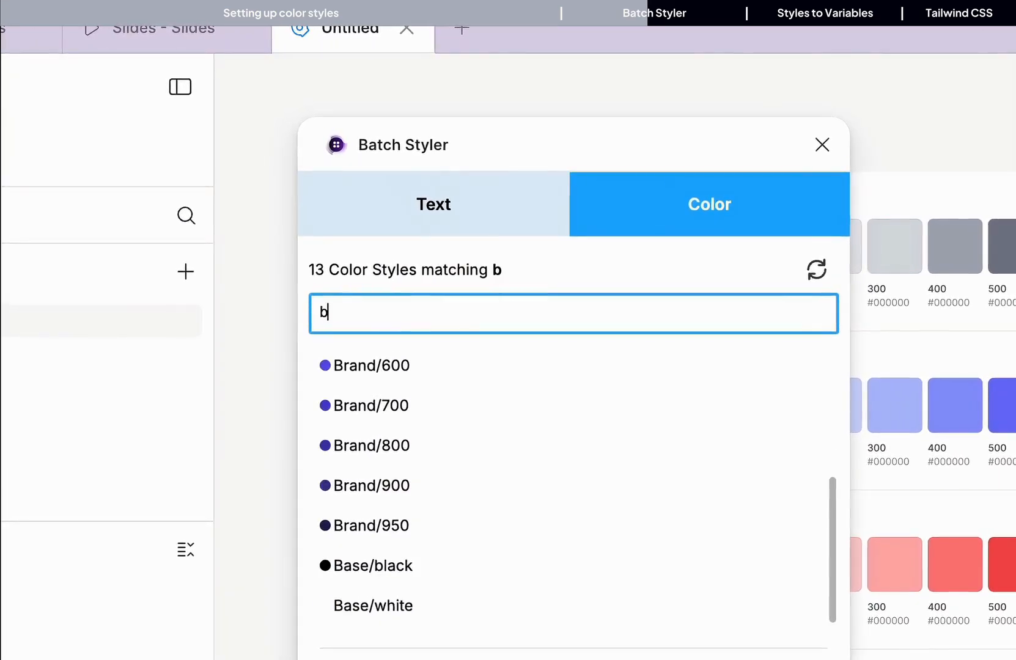
Step: Select all the Brand color styles in the filtered list, from Brand/50 through Brand/950
{"action": "scroll", "coordinate": [508, 421], "scroll_direction": "up", "scroll_amount": 3}
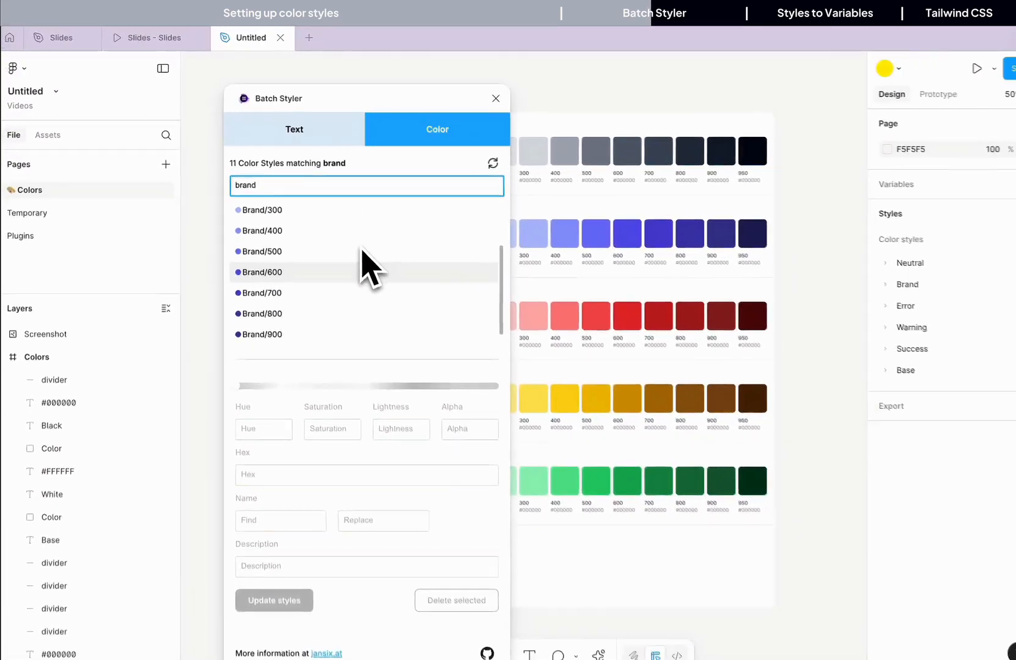
{"action": "scroll", "coordinate": [310, 284], "scroll_direction": "down", "scroll_amount": 3}
{"action": "scroll", "coordinate": [309, 287], "scroll_direction": "up", "scroll_amount": 3}
{"action": "left_click", "coordinate": [287, 209]}
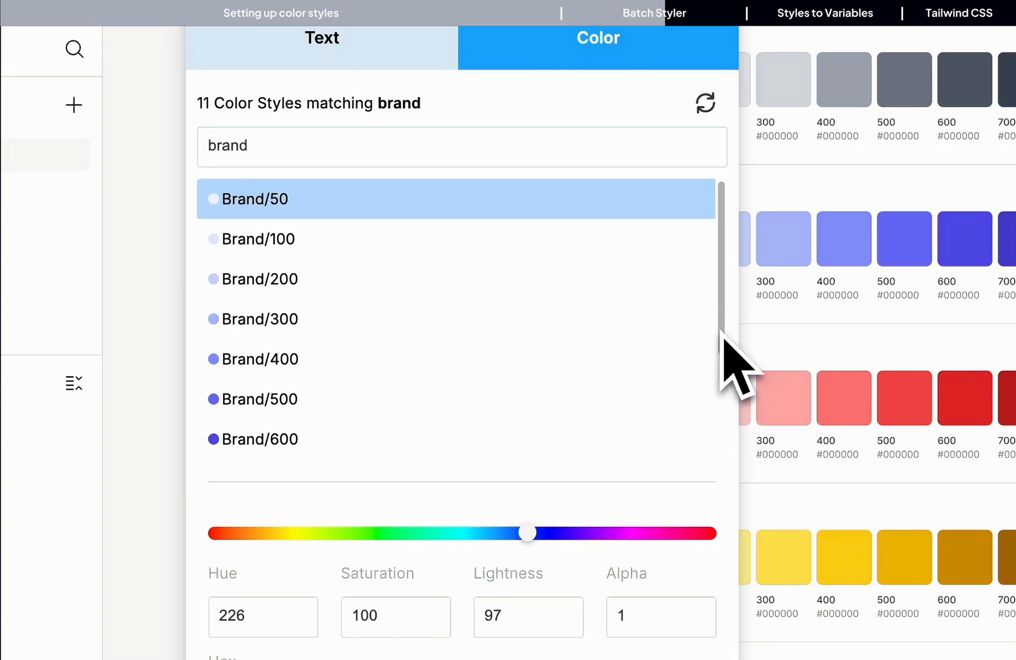
{"action": "scroll", "coordinate": [715, 345], "scroll_direction": "down", "scroll_amount": 3}
{"action": "left_click", "coordinate": [301, 437], "text": "shift"}
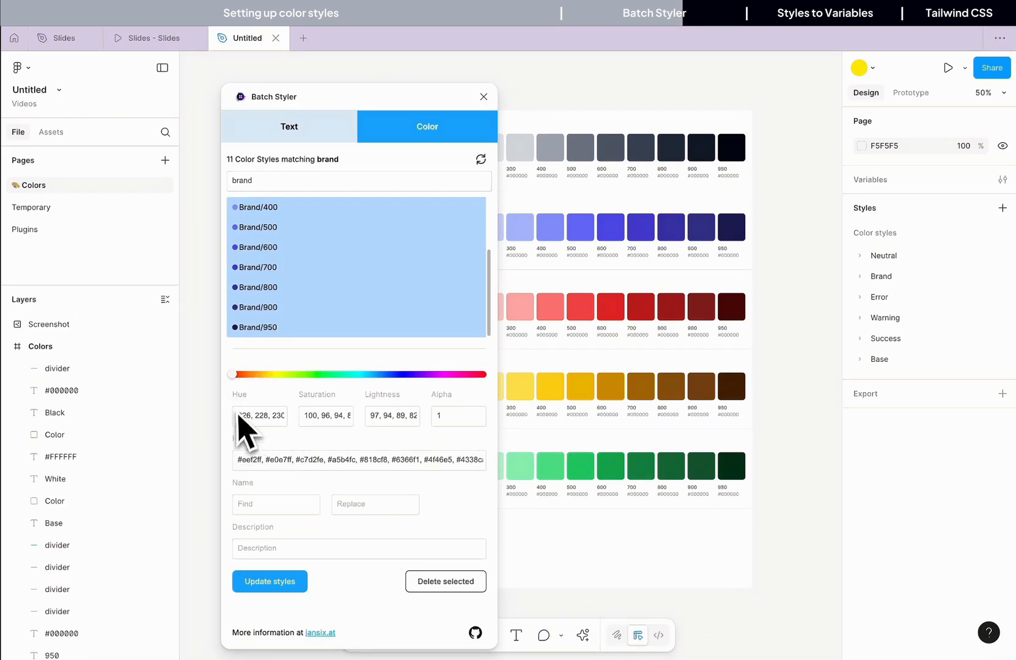
Step: Set the hue of the selected Brand styles to 198 and update the styles
{"action": "left_click_drag", "start_coordinate": [237, 379], "coordinate": [375, 377]}
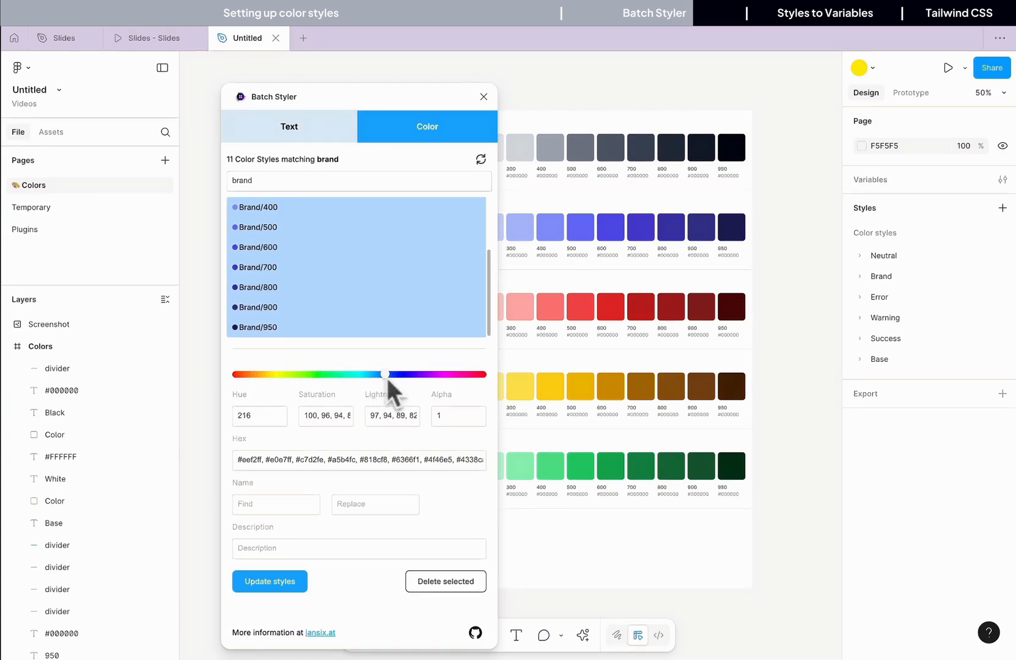
{"action": "left_click_drag", "start_coordinate": [380, 376], "coordinate": [374, 378]}
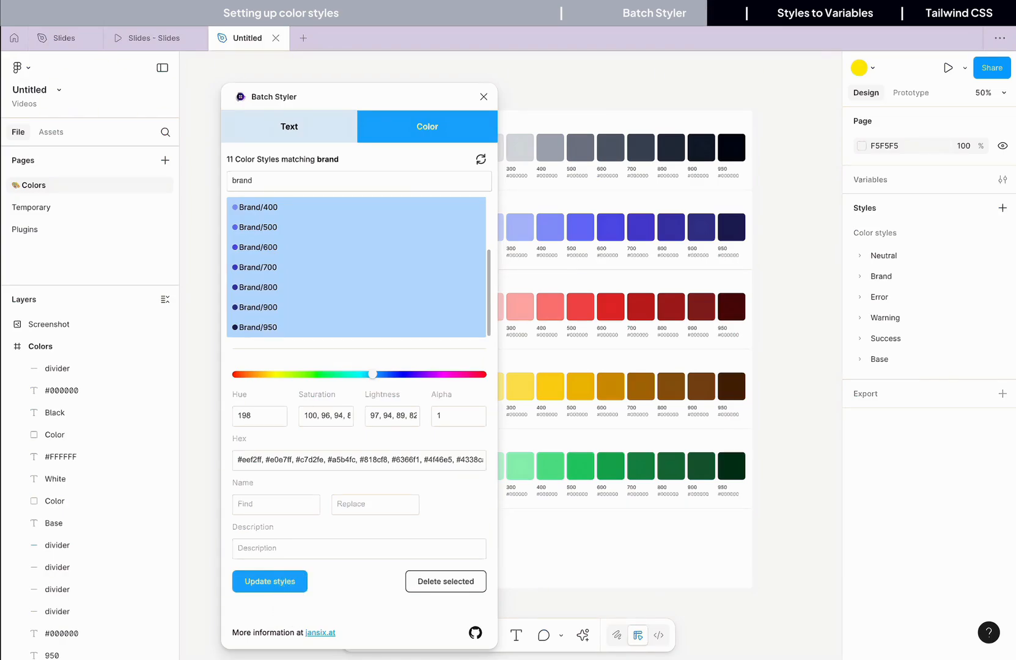
{"action": "left_click", "coordinate": [269, 581]}
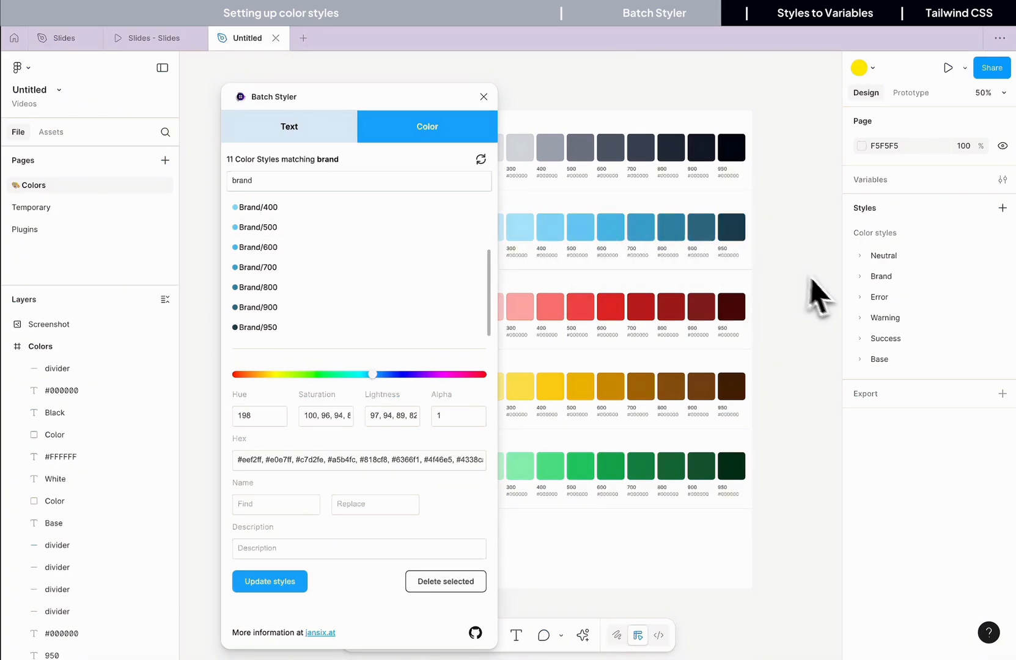
Step: Expand the Brand color styles to inspect their updated shades, and close the Batch Styler plugin
{"action": "left_click", "coordinate": [859, 276]}
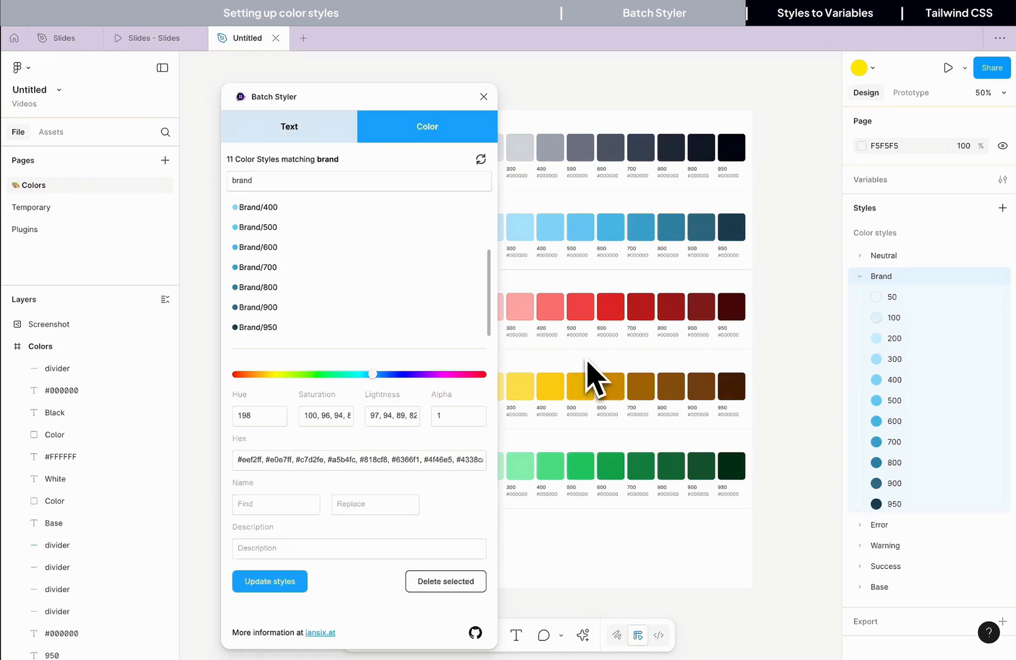
{"action": "left_click", "coordinate": [483, 97]}
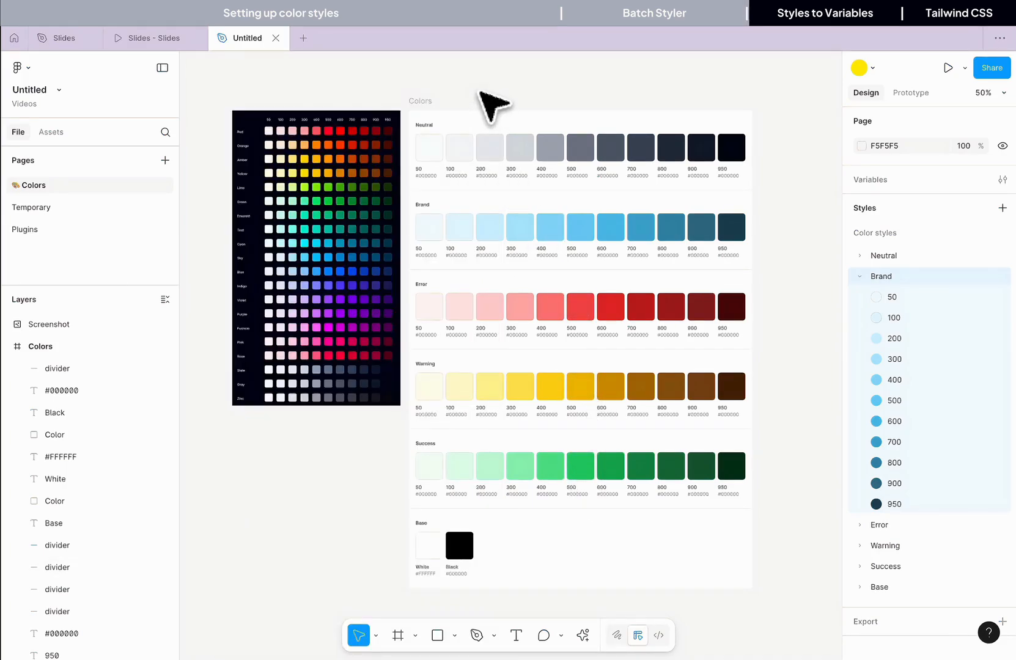
Step: View the Styles to Variables card on the Plugins page, and run that plugin from the Colors page
{"action": "left_click", "coordinate": [74, 231]}
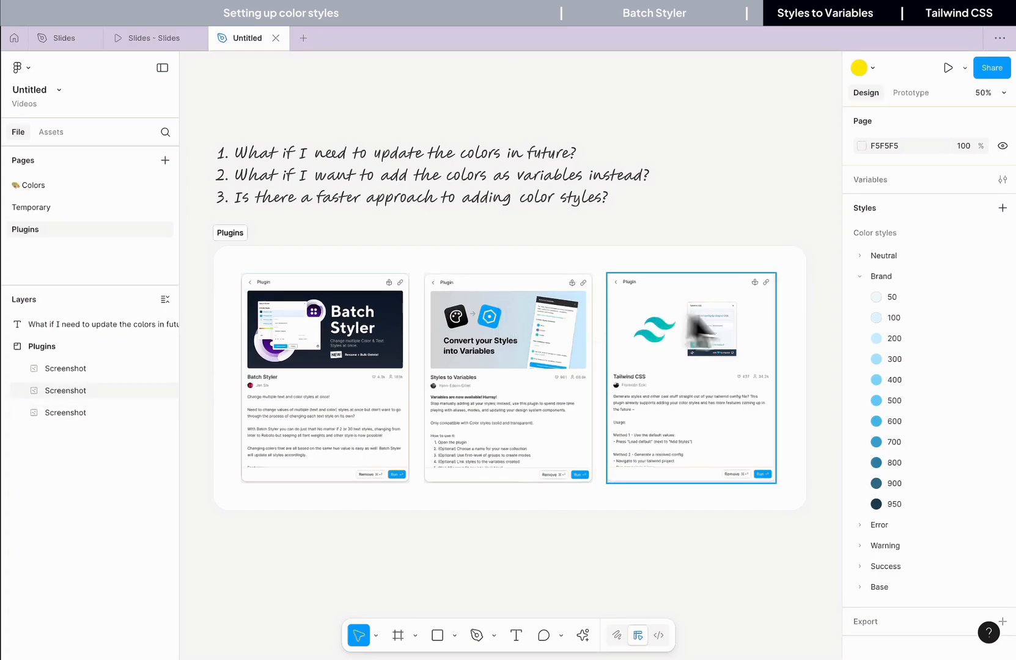
{"action": "left_click", "coordinate": [546, 336]}
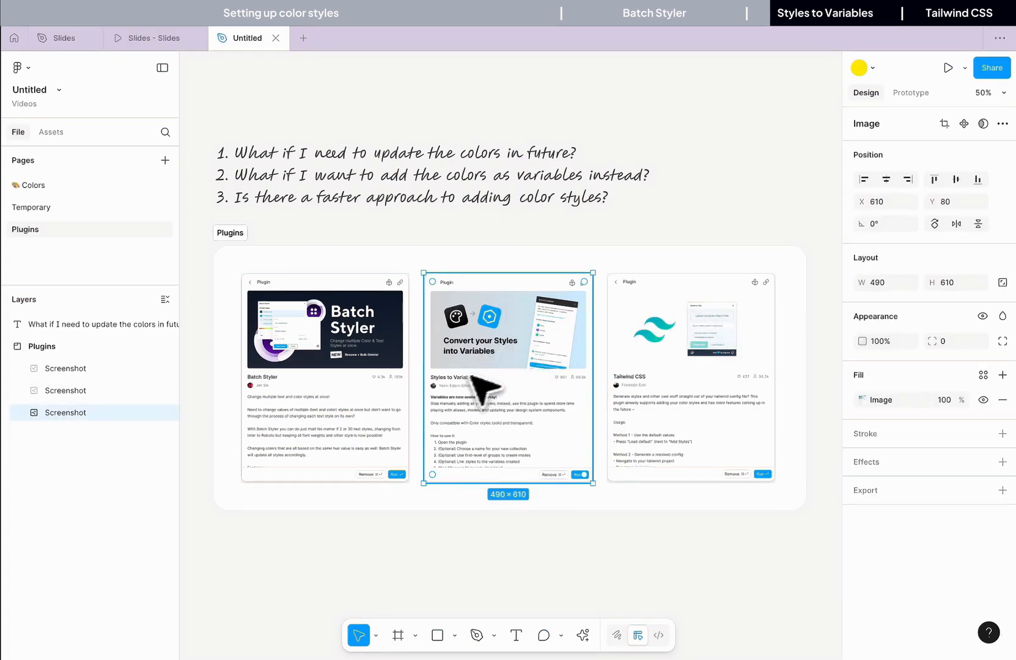
{"action": "left_click", "coordinate": [84, 180]}
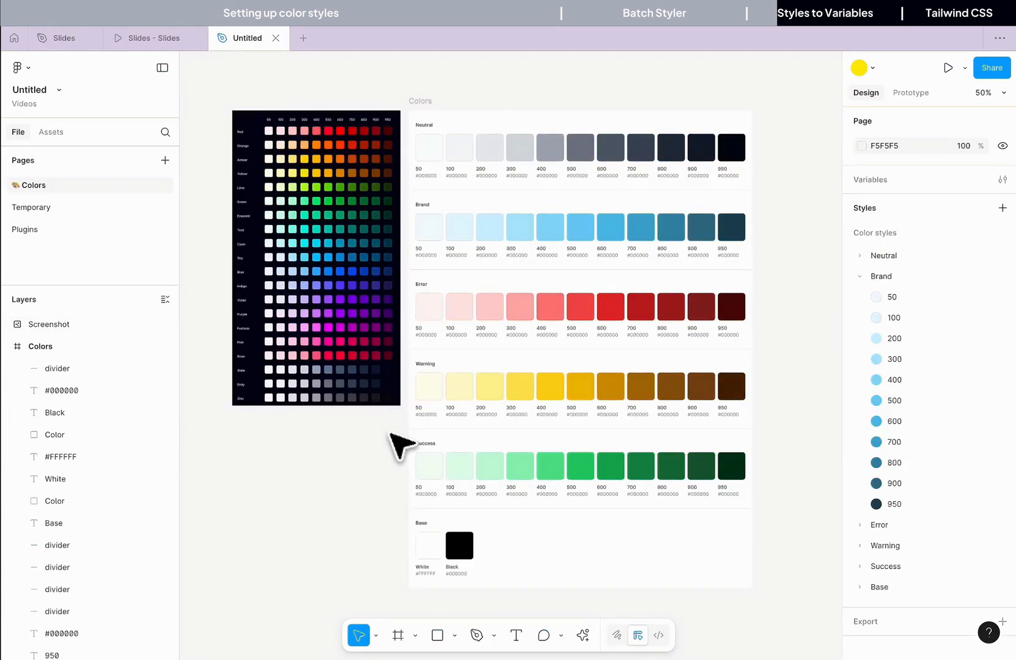
{"action": "key", "text": "ctrl+k"}
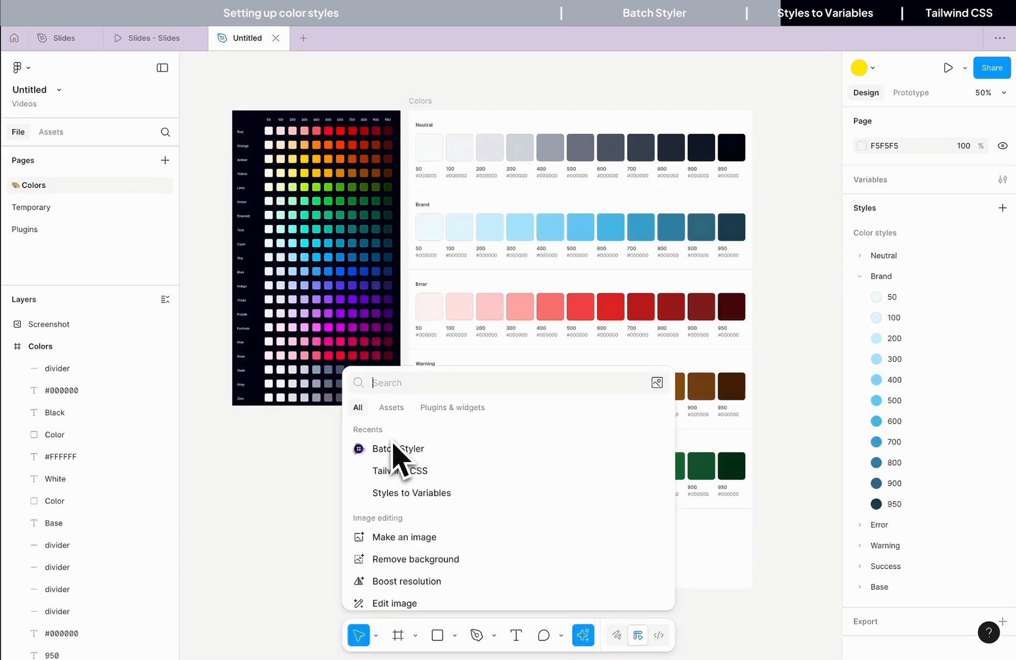
{"action": "type", "text": "Sty"}
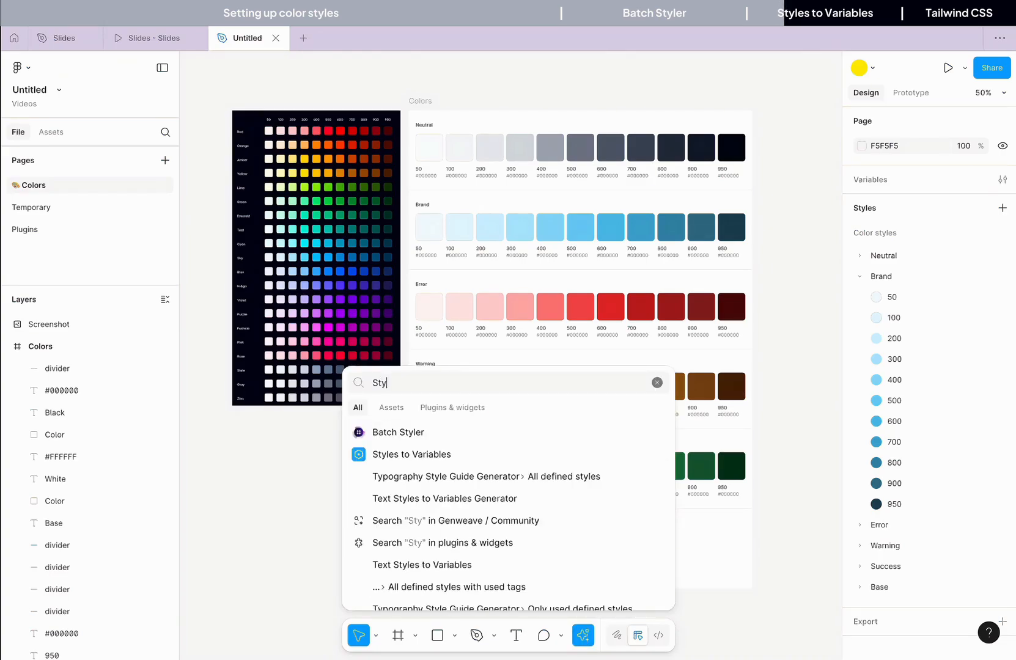
{"action": "type", "text": "les to vari"}
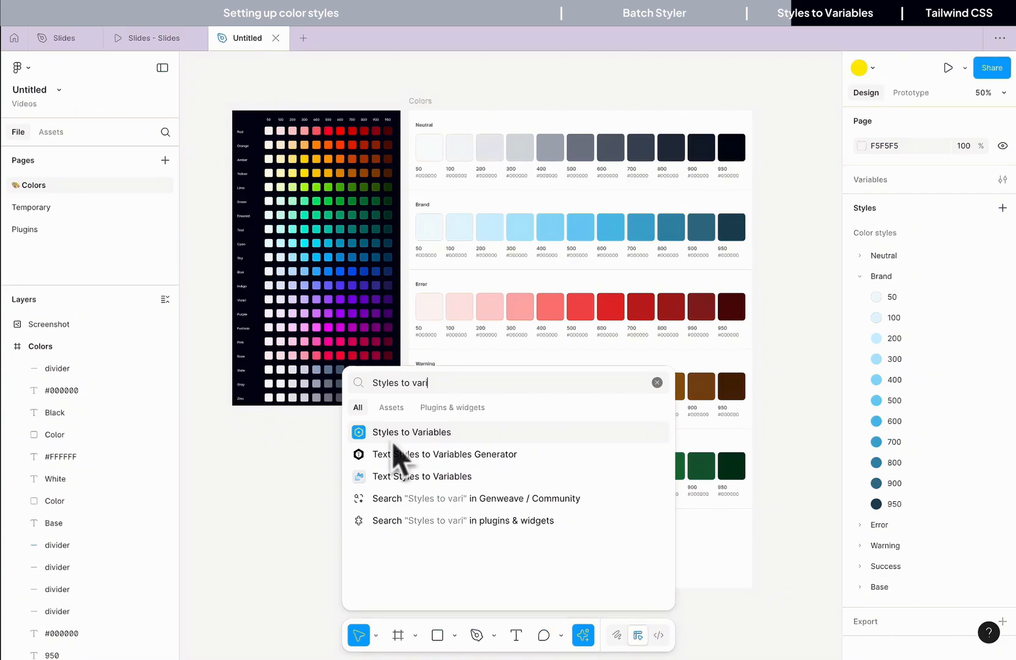
{"action": "left_click", "coordinate": [415, 435]}
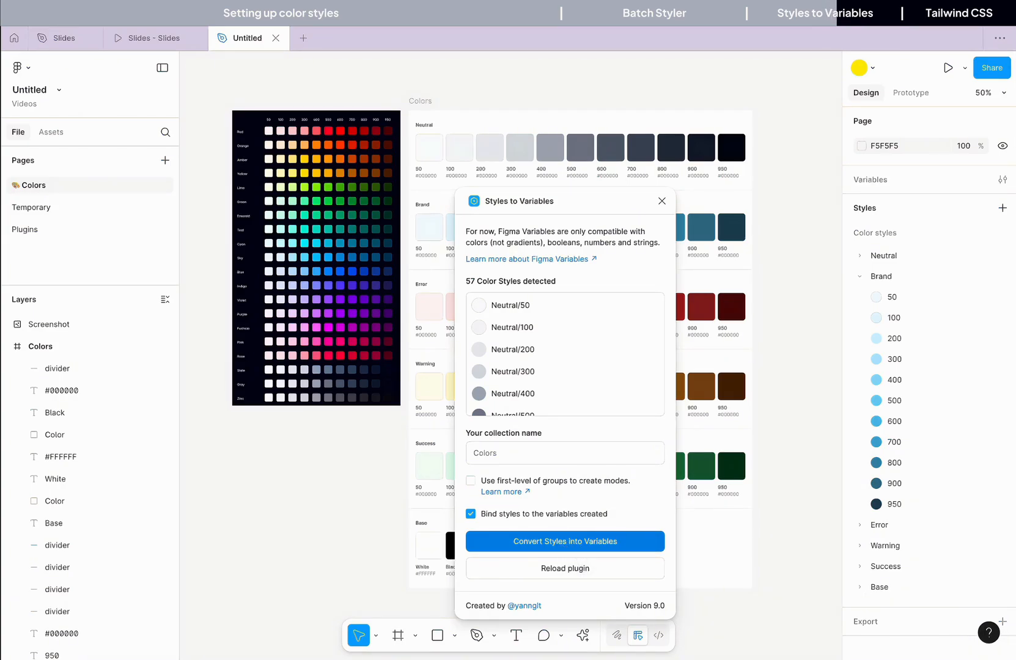
Step: Check the file's existing variables, and convert all detected color styles into variables with the styles bound to them
{"action": "left_click", "coordinate": [1002, 179]}
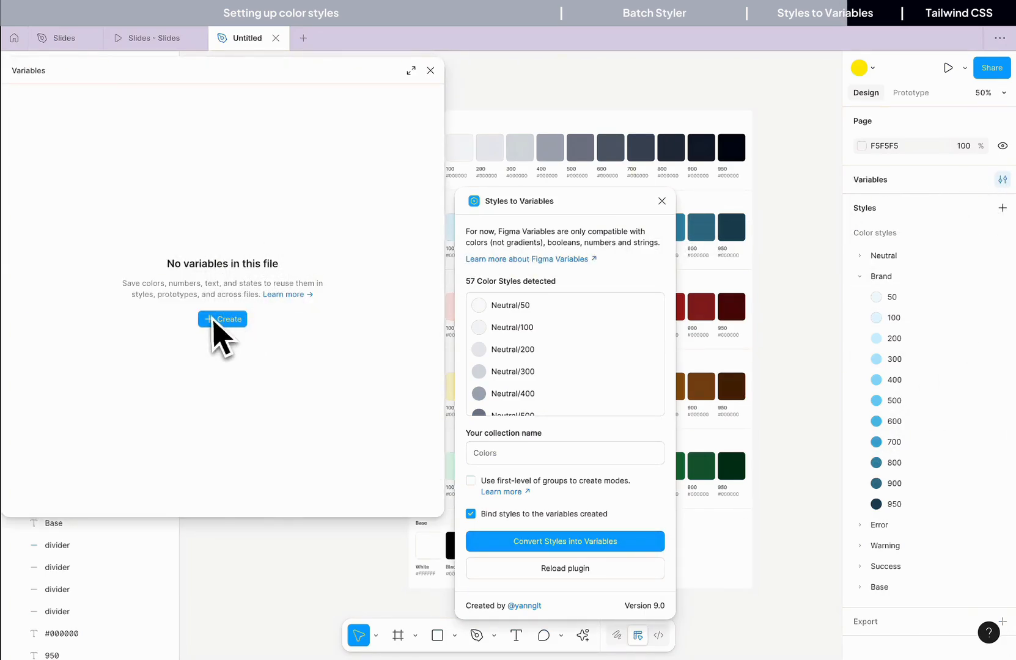
{"action": "left_click", "coordinate": [431, 70]}
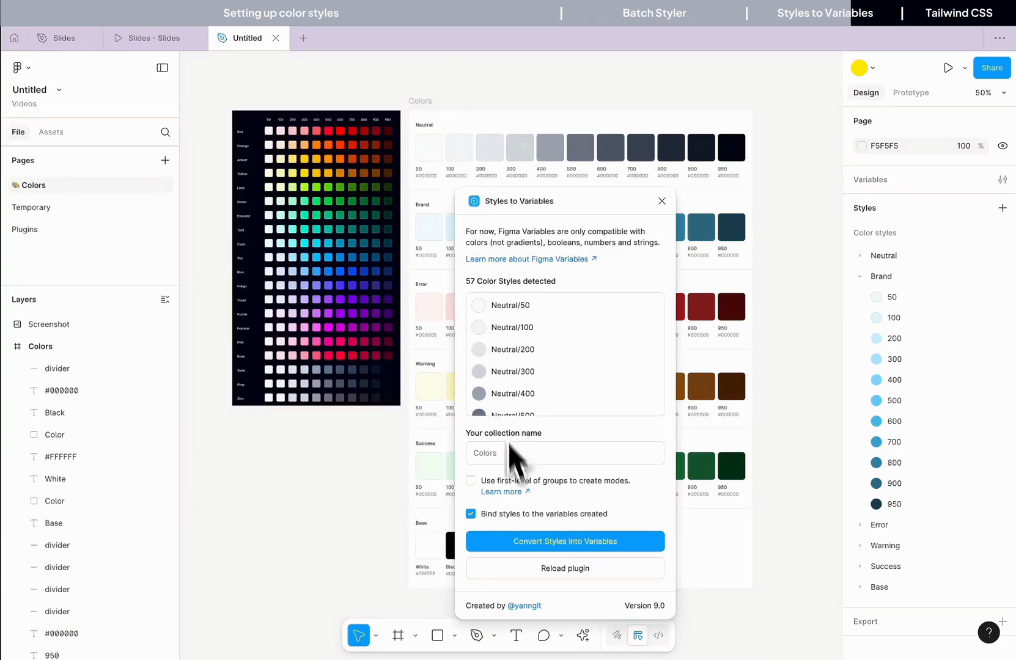
{"action": "left_click", "coordinate": [578, 554]}
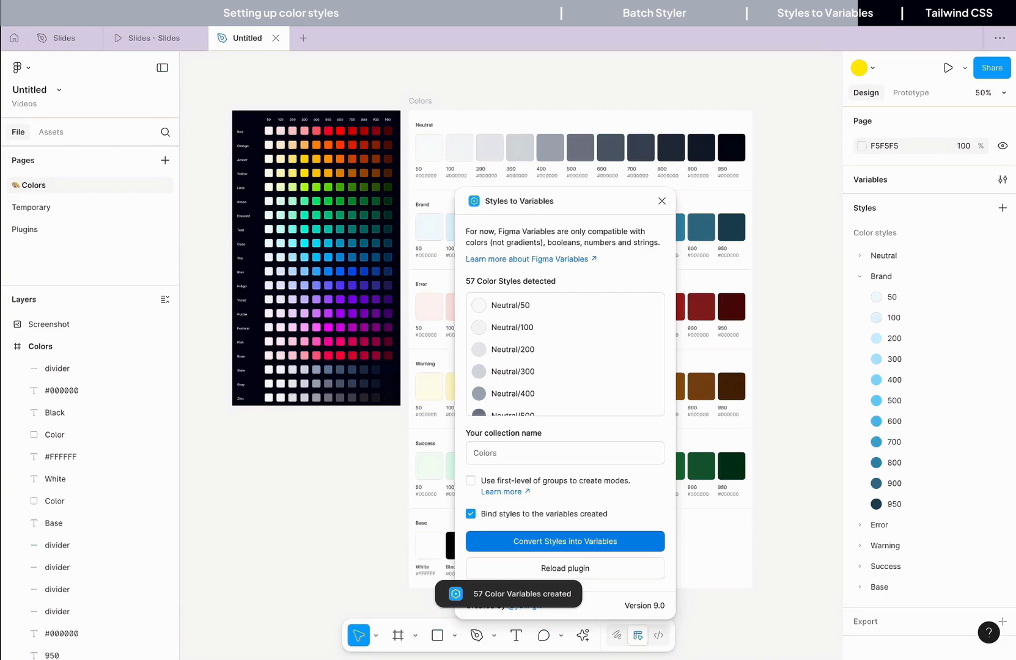
Step: Review the variables in the Colors collection, going through the Brand, Error, Warning, Success and Neutral groups
{"action": "left_click", "coordinate": [1002, 179]}
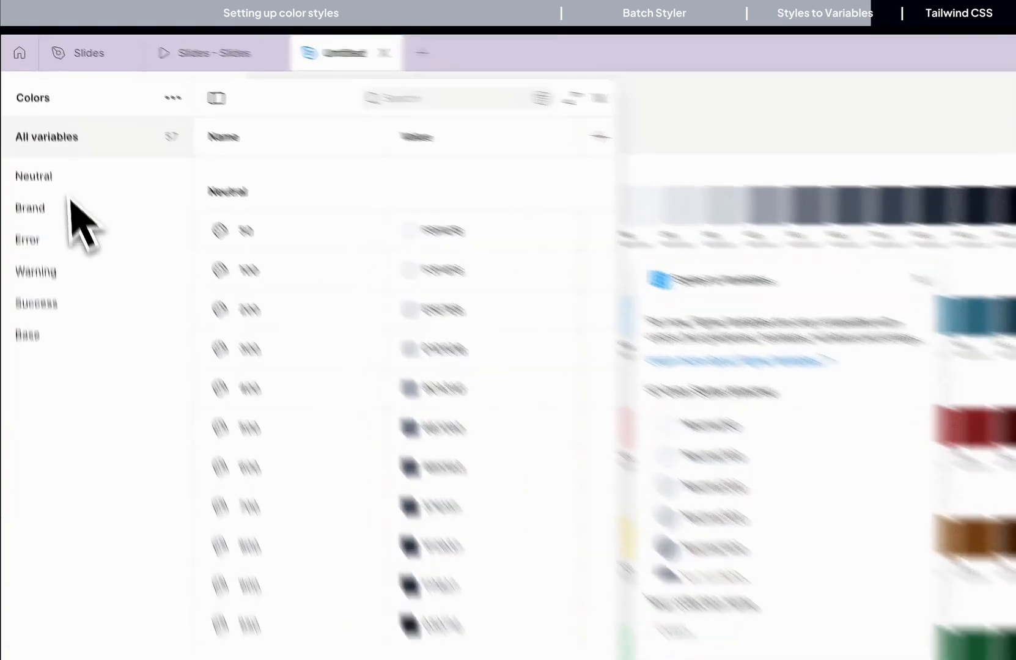
{"action": "left_click", "coordinate": [61, 209]}
{"action": "left_click", "coordinate": [62, 245]}
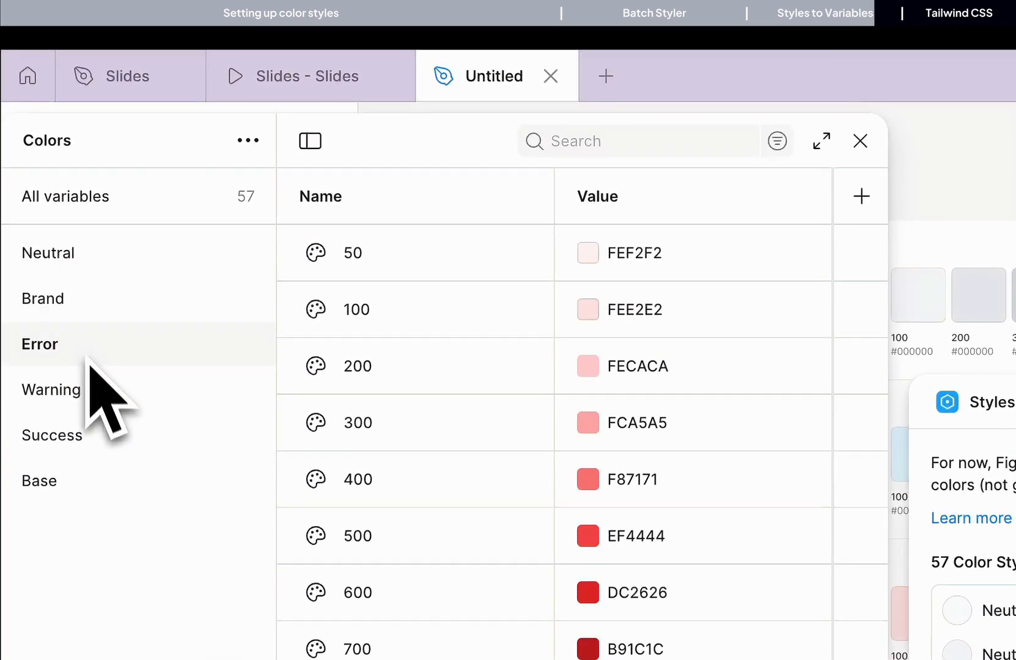
{"action": "left_click", "coordinate": [91, 385]}
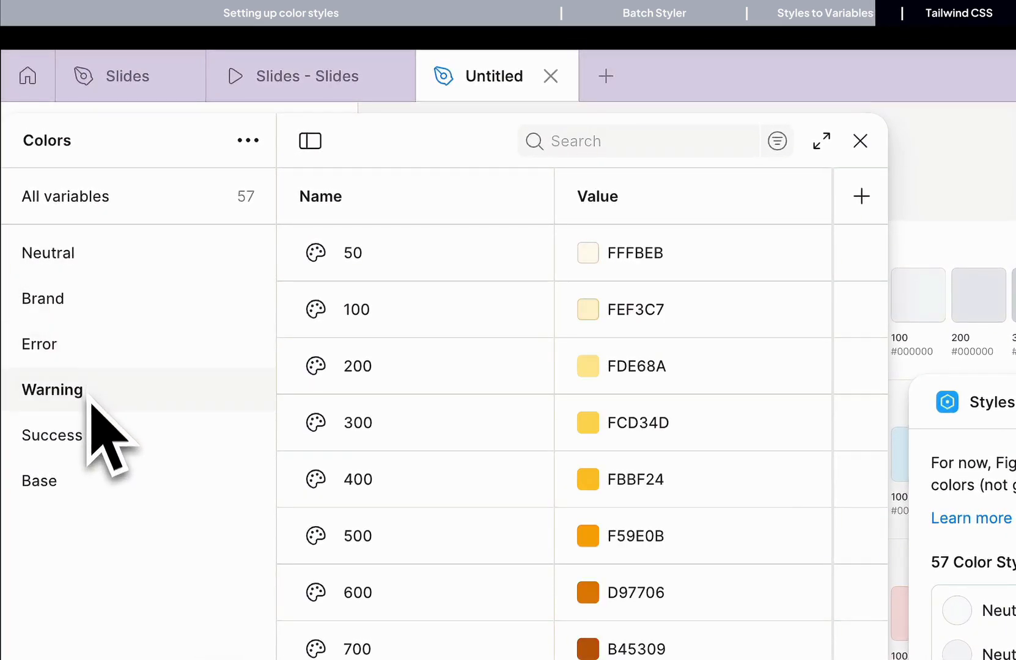
{"action": "left_click", "coordinate": [87, 431]}
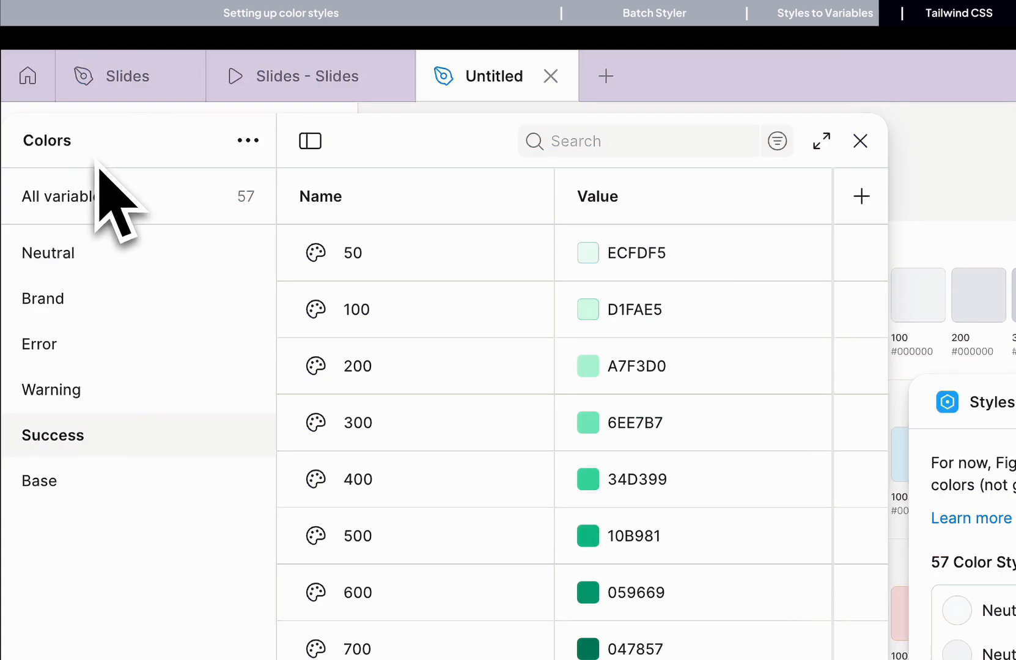
{"action": "left_click", "coordinate": [109, 256]}
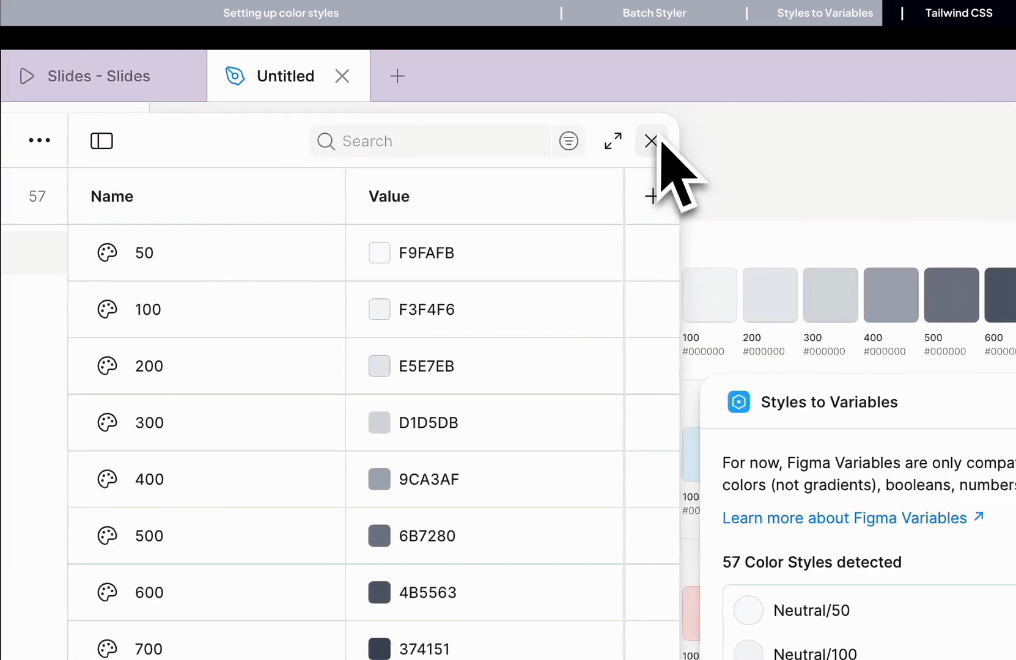
{"action": "left_click", "coordinate": [738, 141]}
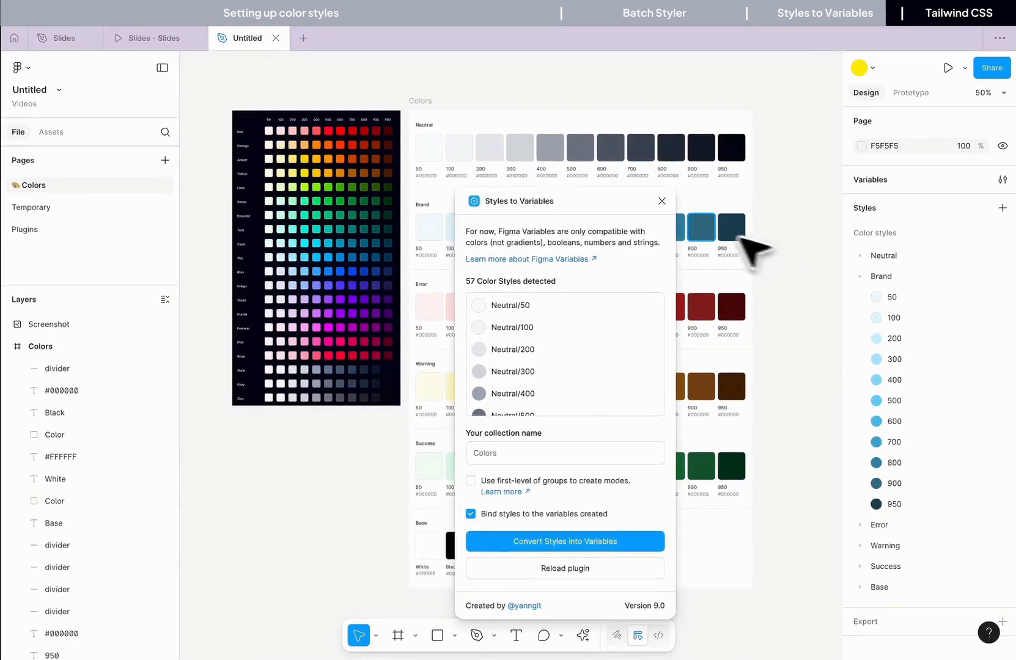
Step: Browse the library variables and styles available for the Brand 950 swatch's fill, and close the Styles to Variables plugin
{"action": "left_click", "coordinate": [730, 228]}
{"action": "left_click", "coordinate": [881, 446]}
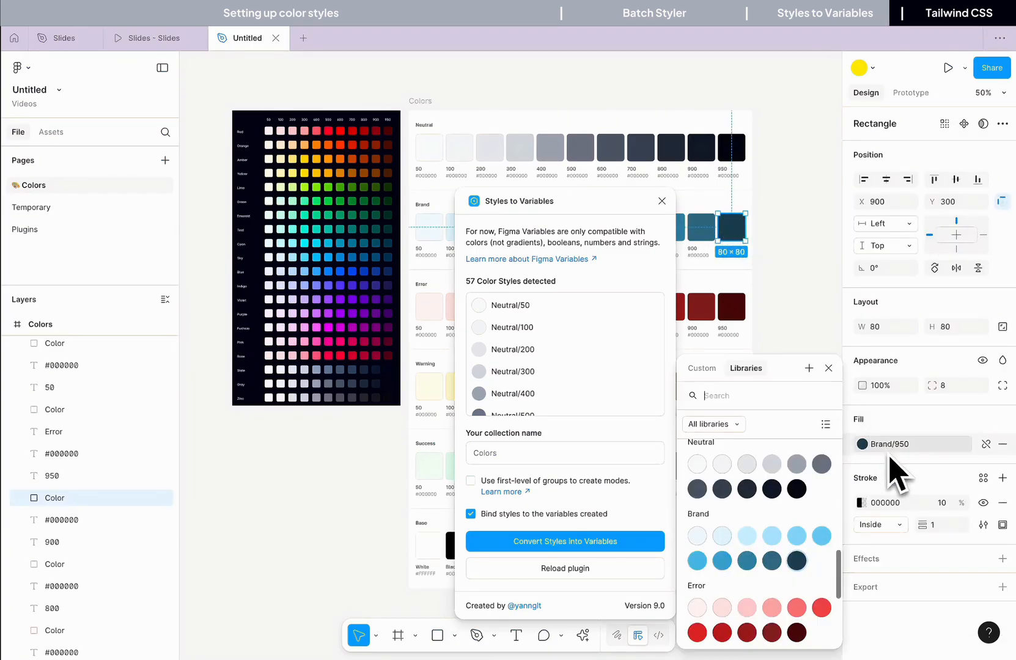
{"action": "scroll", "coordinate": [782, 504], "scroll_direction": "down", "scroll_amount": 2}
{"action": "scroll", "coordinate": [783, 503], "scroll_direction": "up", "scroll_amount": 2}
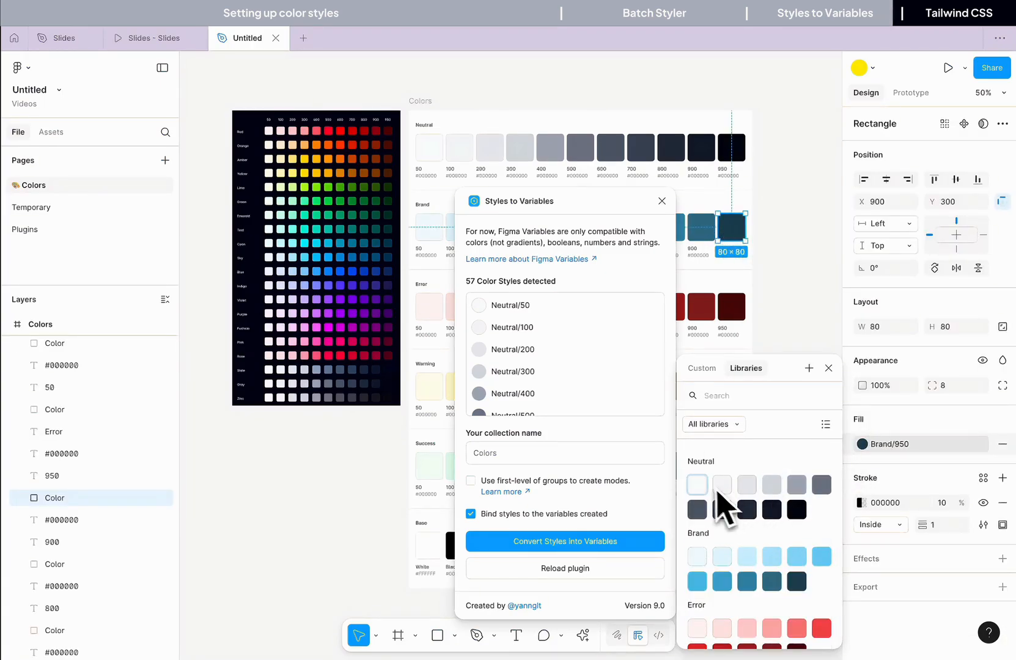
{"action": "scroll", "coordinate": [780, 544], "scroll_direction": "down", "scroll_amount": 2}
{"action": "scroll", "coordinate": [780, 547], "scroll_direction": "down", "scroll_amount": 3}
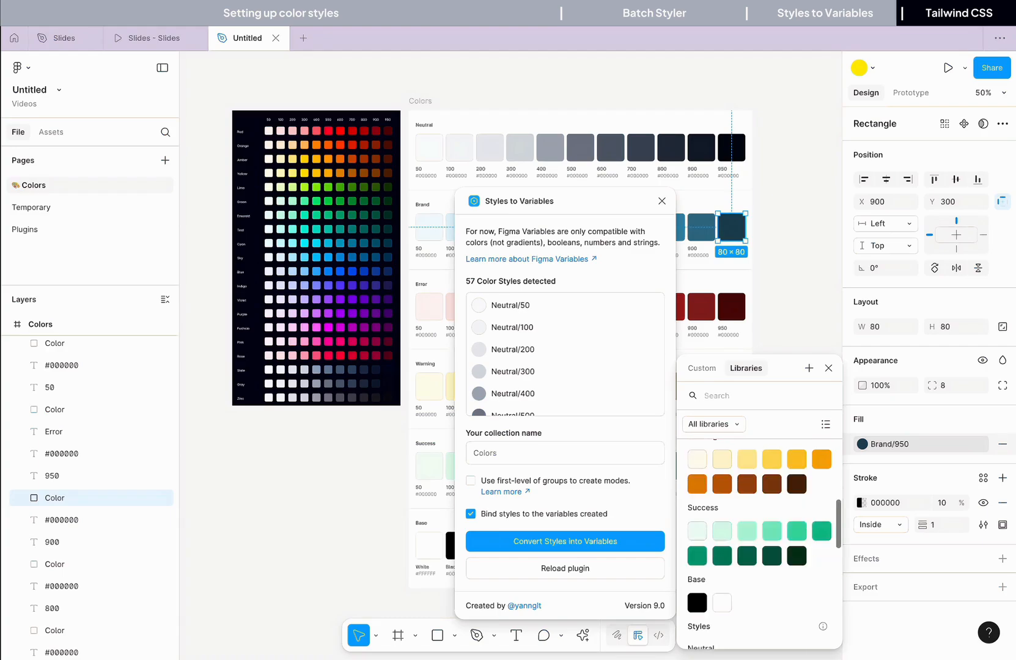
{"action": "left_click", "coordinate": [828, 368]}
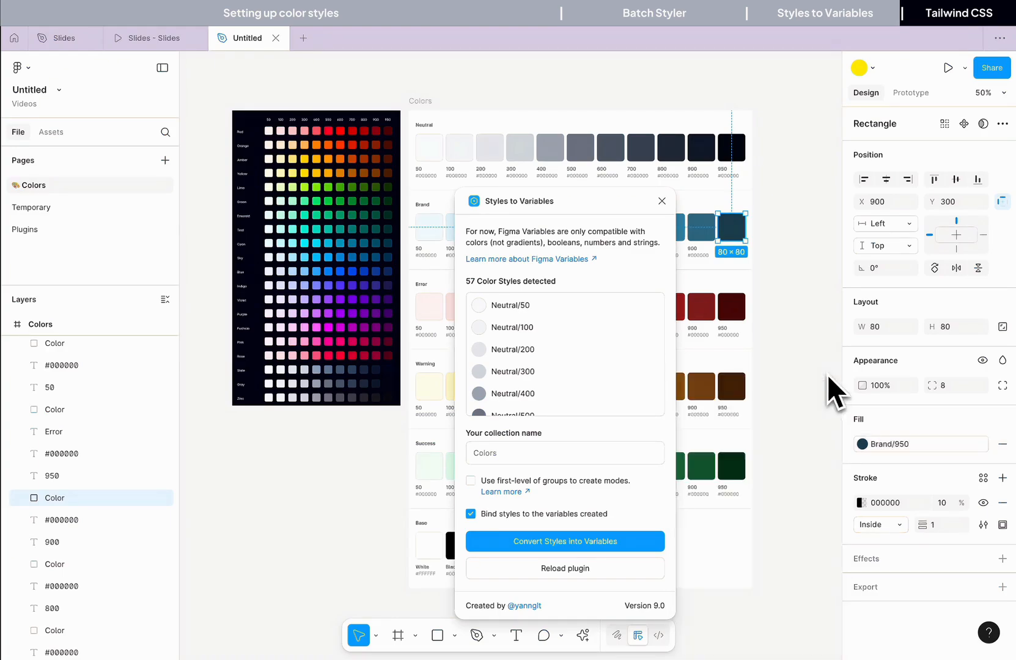
{"action": "left_click", "coordinate": [662, 201]}
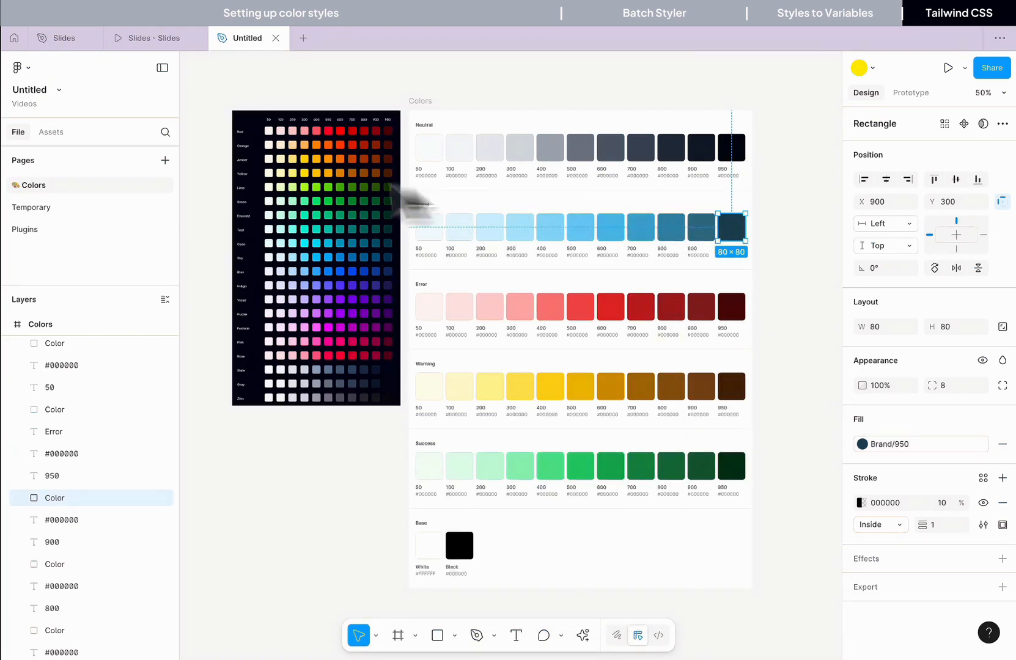
Step: View the Tailwind CSS card on the Plugins page and return to the Colors page
{"action": "left_click", "coordinate": [54, 229]}
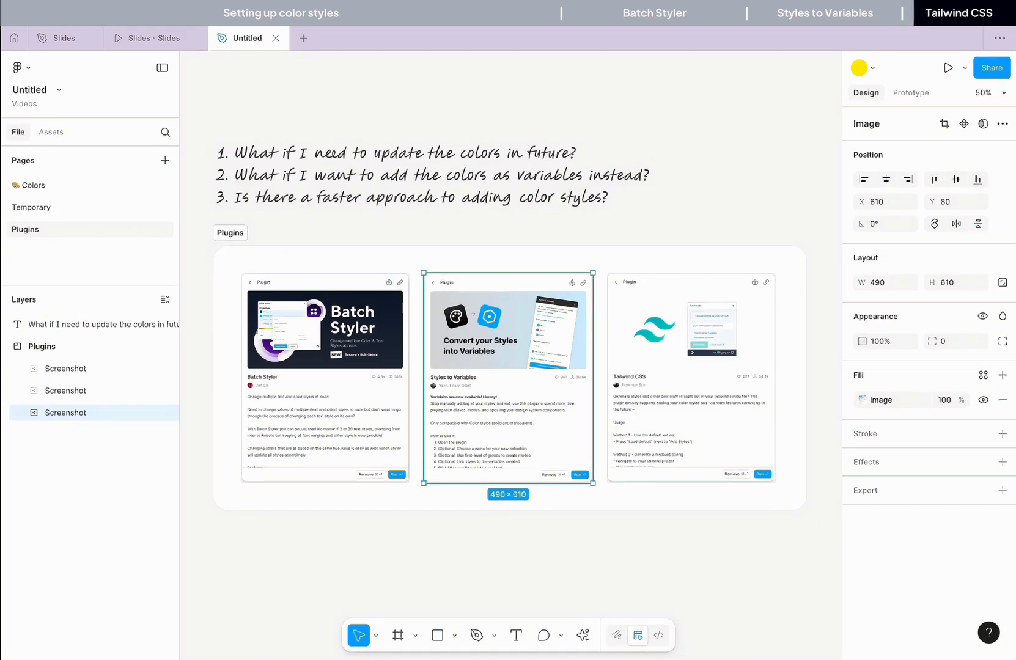
{"action": "left_click", "coordinate": [678, 324]}
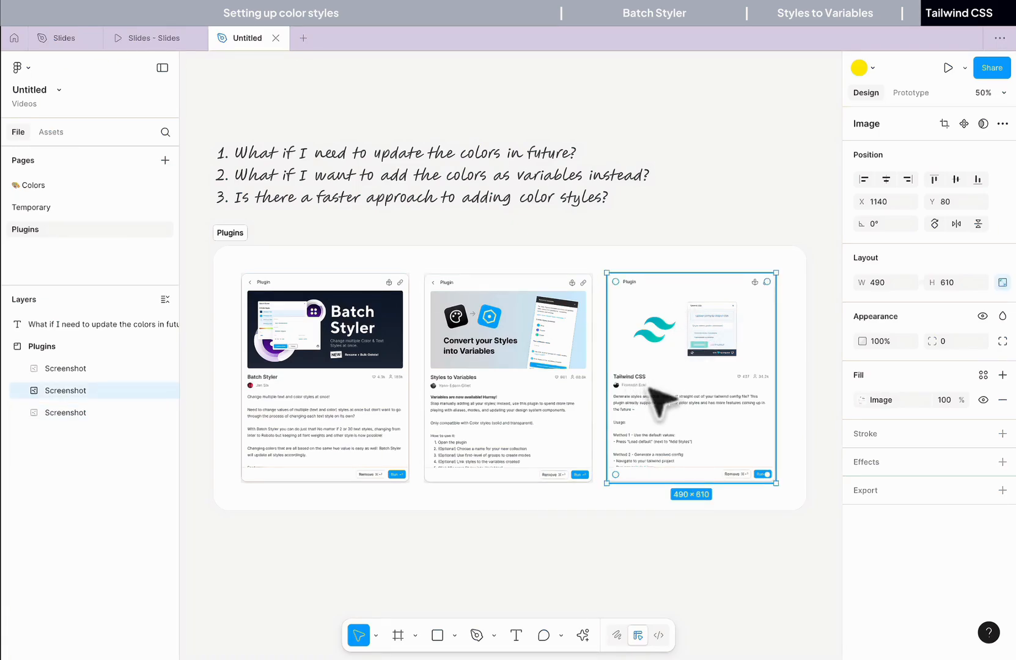
{"action": "left_click", "coordinate": [73, 184]}
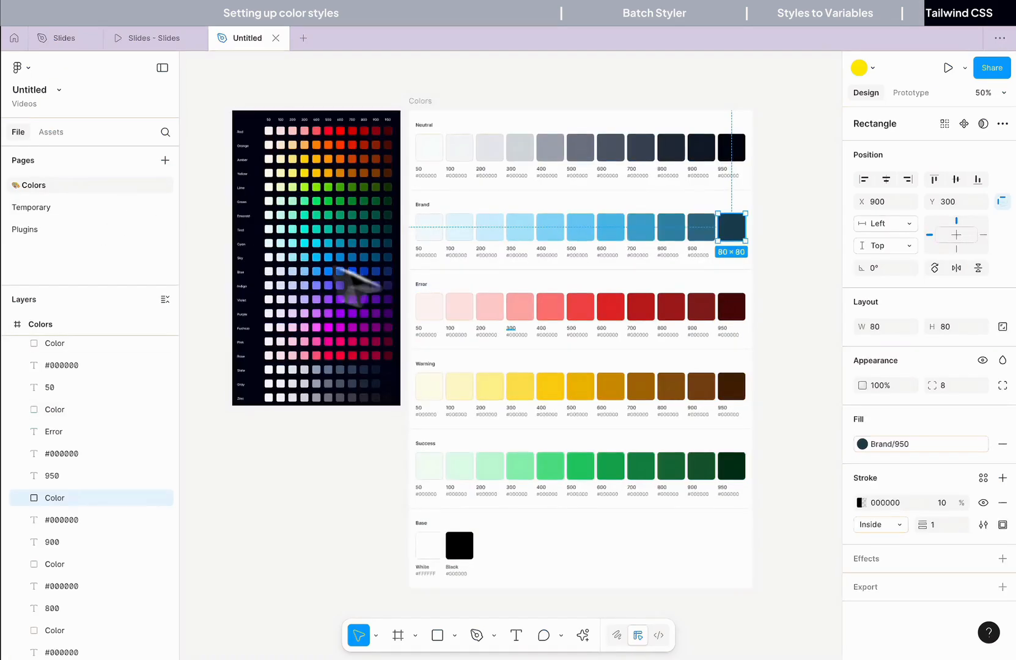
Step: Delete all the color styles in the Neutral, Brand, Error, Warning, Success and Base groups
{"action": "left_click", "coordinate": [775, 316]}
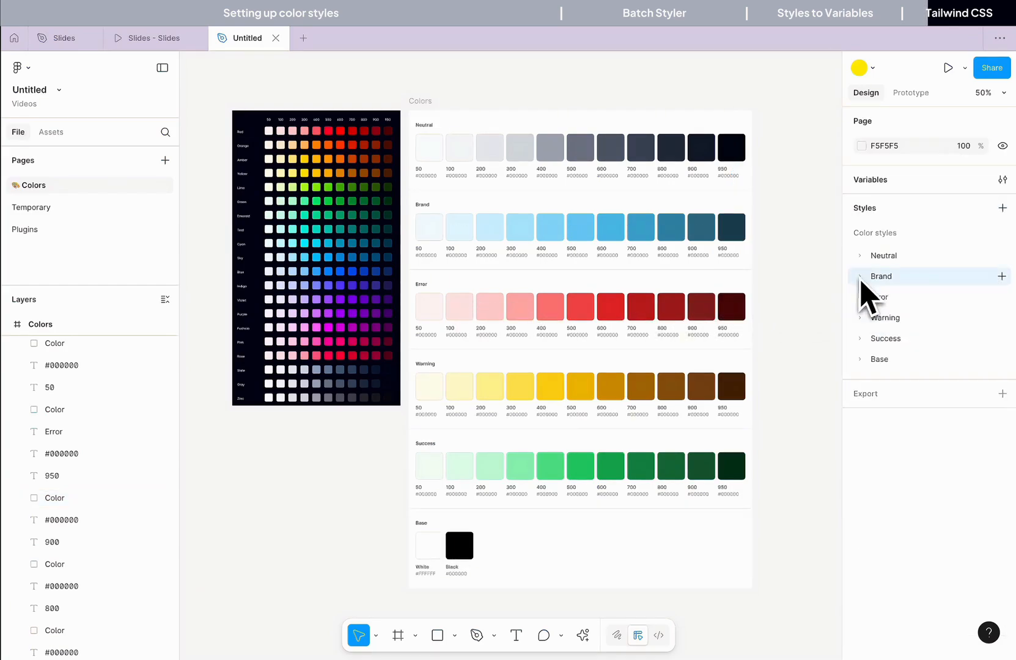
{"action": "left_click", "coordinate": [909, 365]}
{"action": "left_click", "coordinate": [898, 261], "text": "shift"}
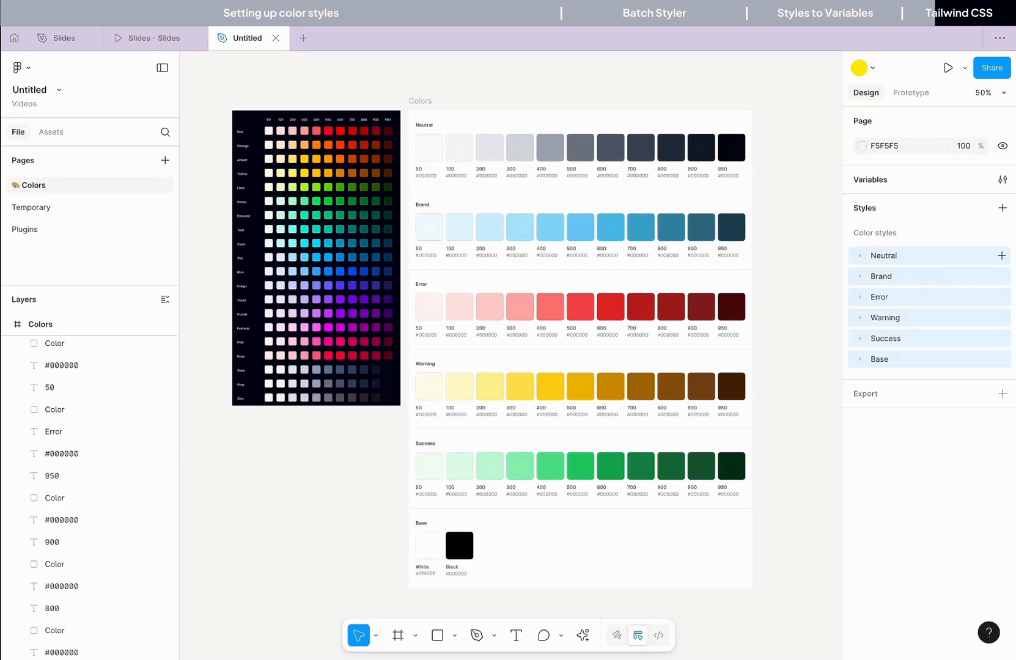
{"action": "right_click", "coordinate": [899, 269]}
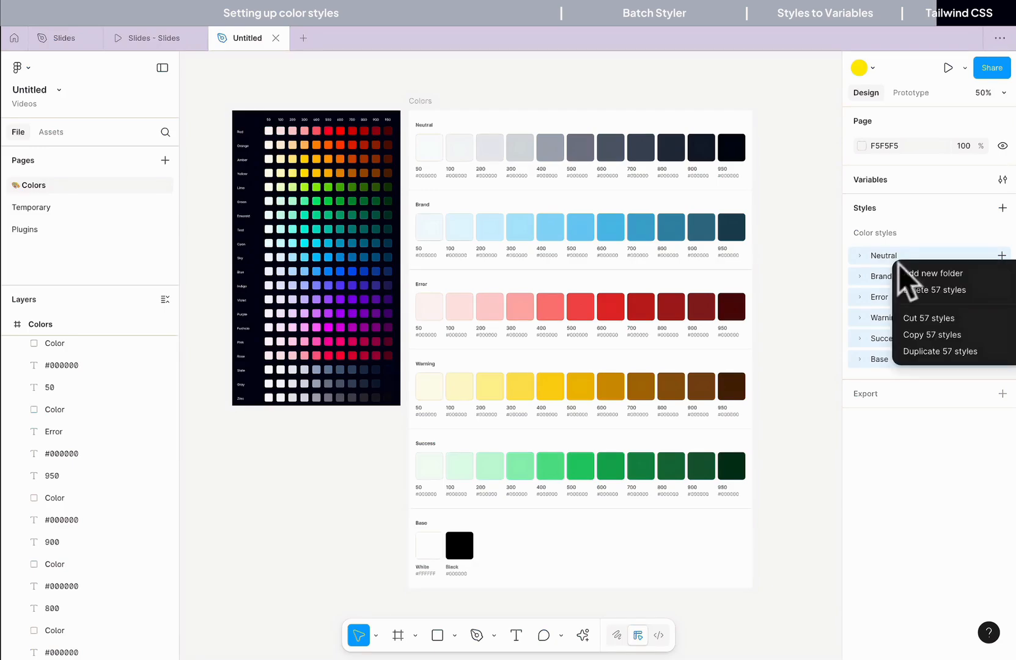
{"action": "left_click", "coordinate": [932, 288]}
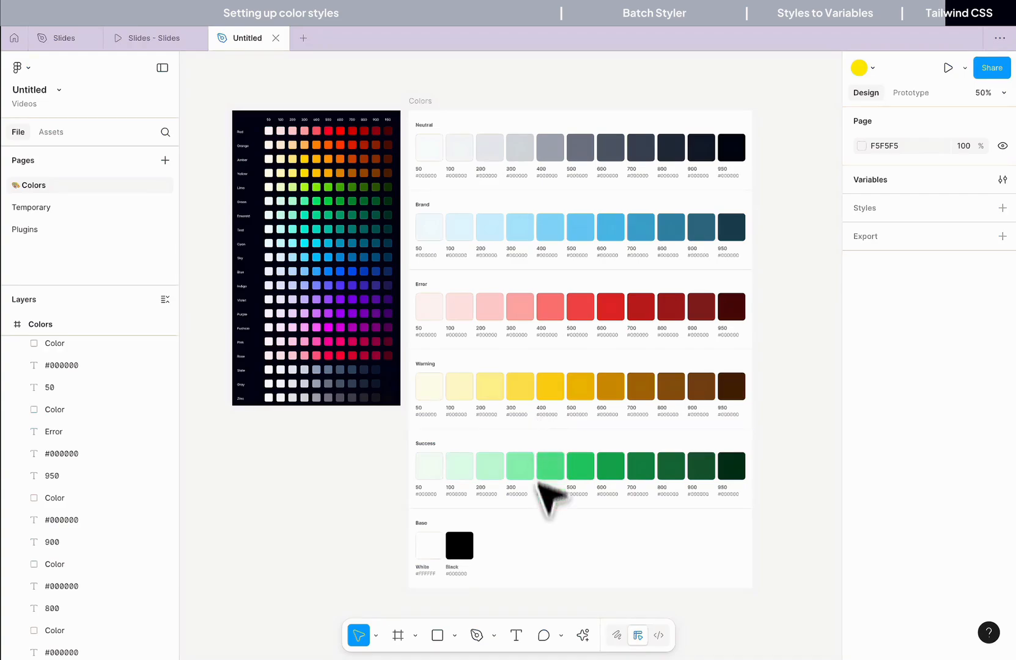
Step: Run the Tailwind CSS plugin and add color styles from its default config
{"action": "key", "text": "ctrl+k"}
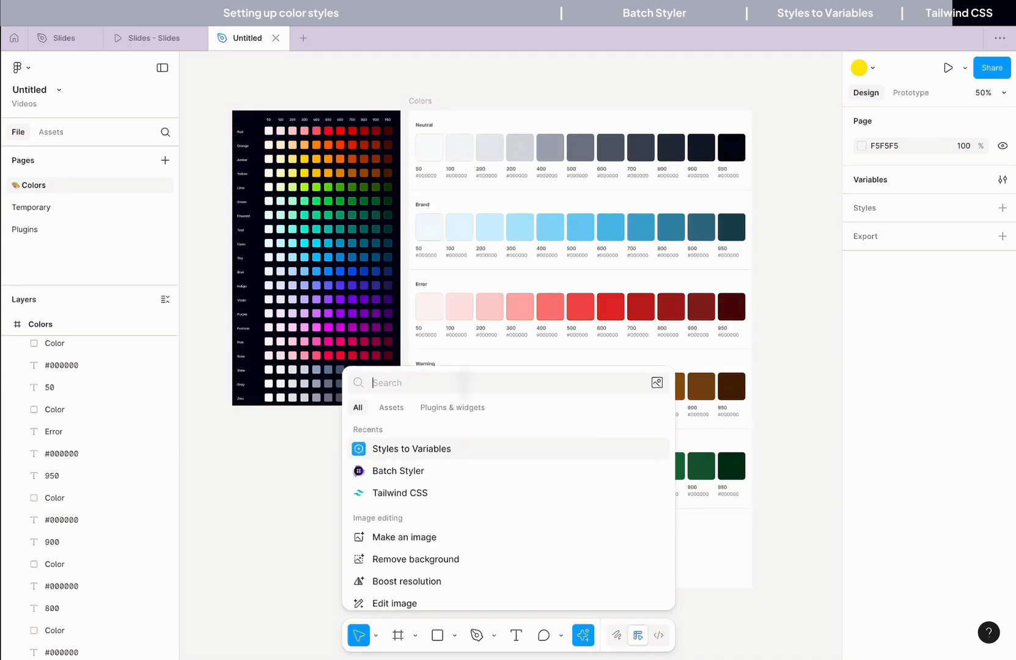
{"action": "type", "text": "tailwind css"}
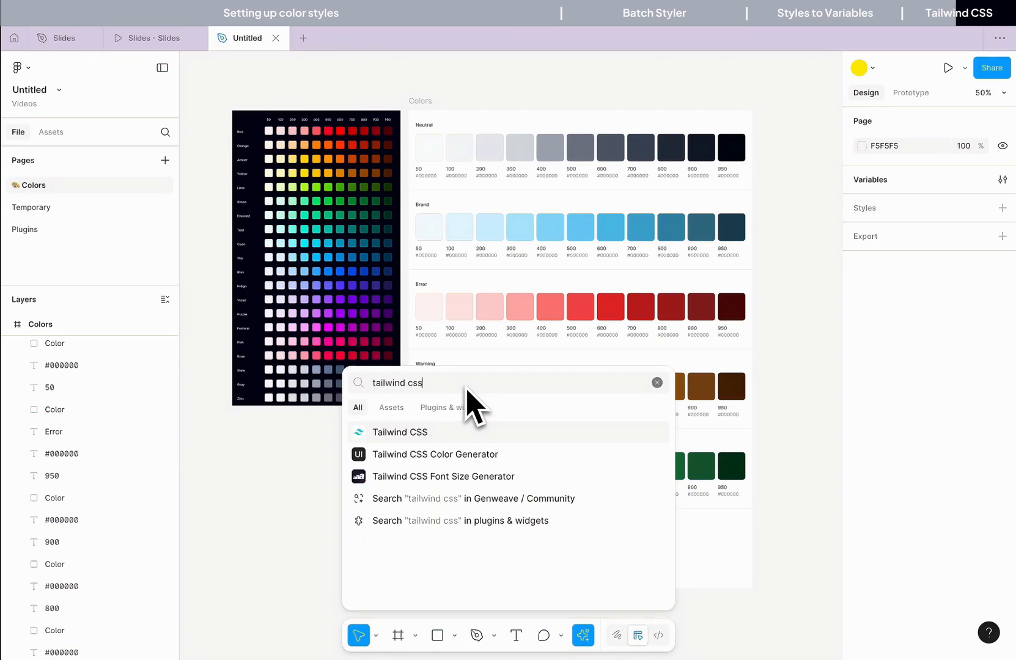
{"action": "left_click", "coordinate": [468, 441]}
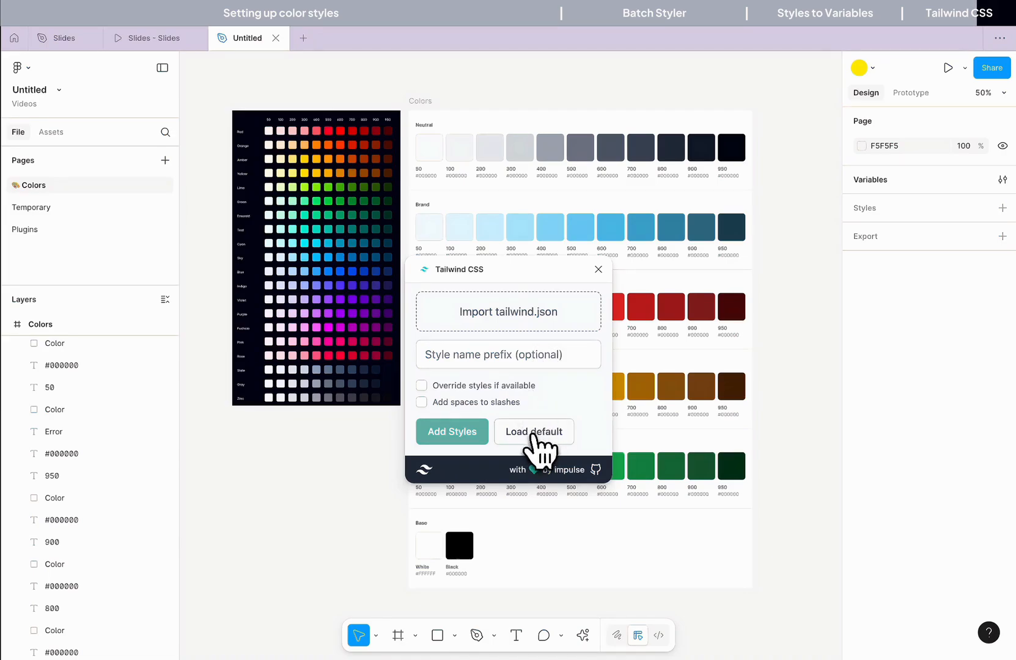
{"action": "left_click", "coordinate": [533, 431]}
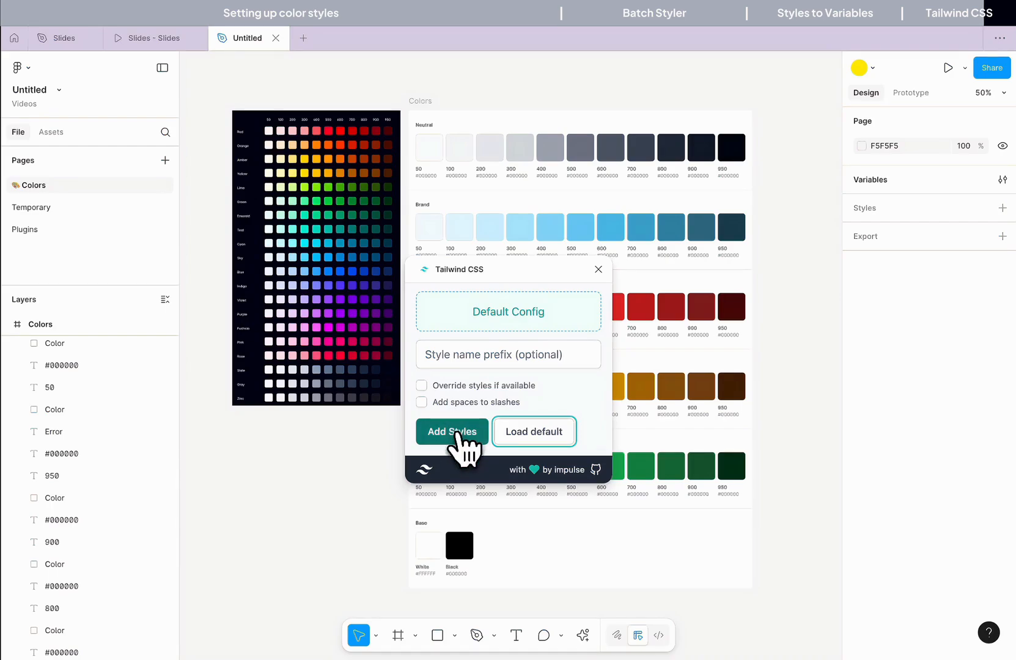
{"action": "left_click", "coordinate": [451, 432]}
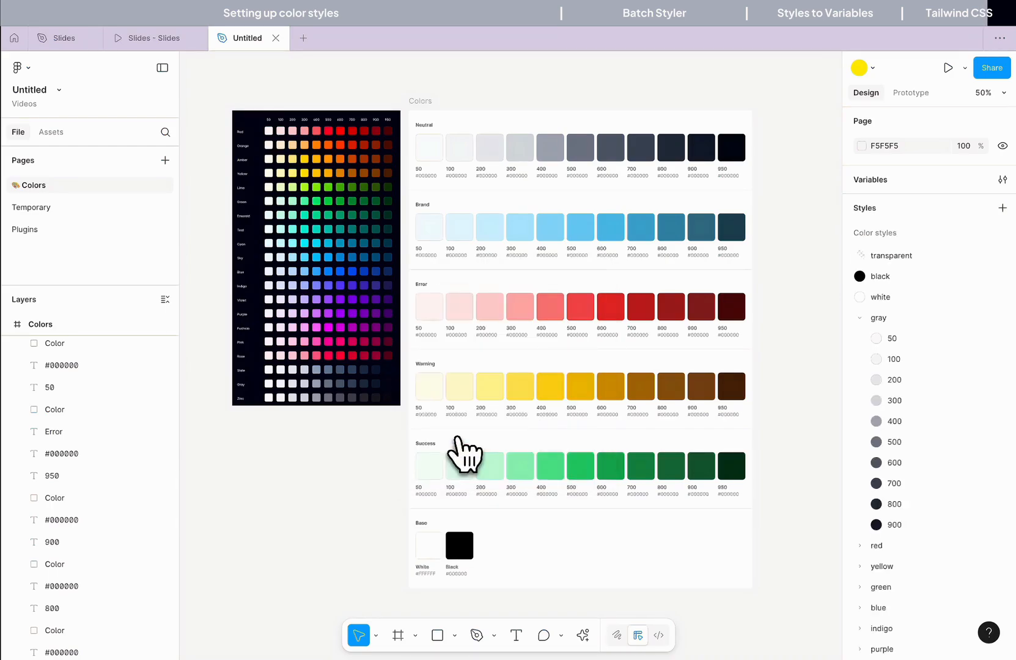
Step: Inspect the shades in the gray and red color style groups, leaving both groups collapsed
{"action": "left_click", "coordinate": [860, 319]}
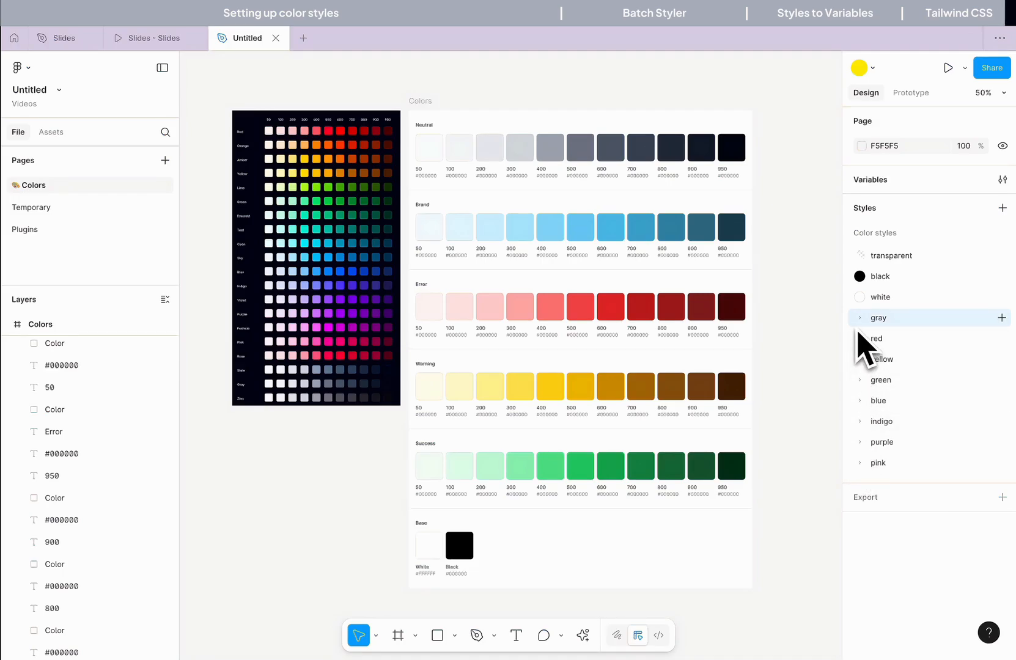
{"action": "left_click", "coordinate": [861, 321]}
{"action": "left_click", "coordinate": [861, 318]}
{"action": "left_click", "coordinate": [861, 338]}
{"action": "left_click", "coordinate": [861, 338]}
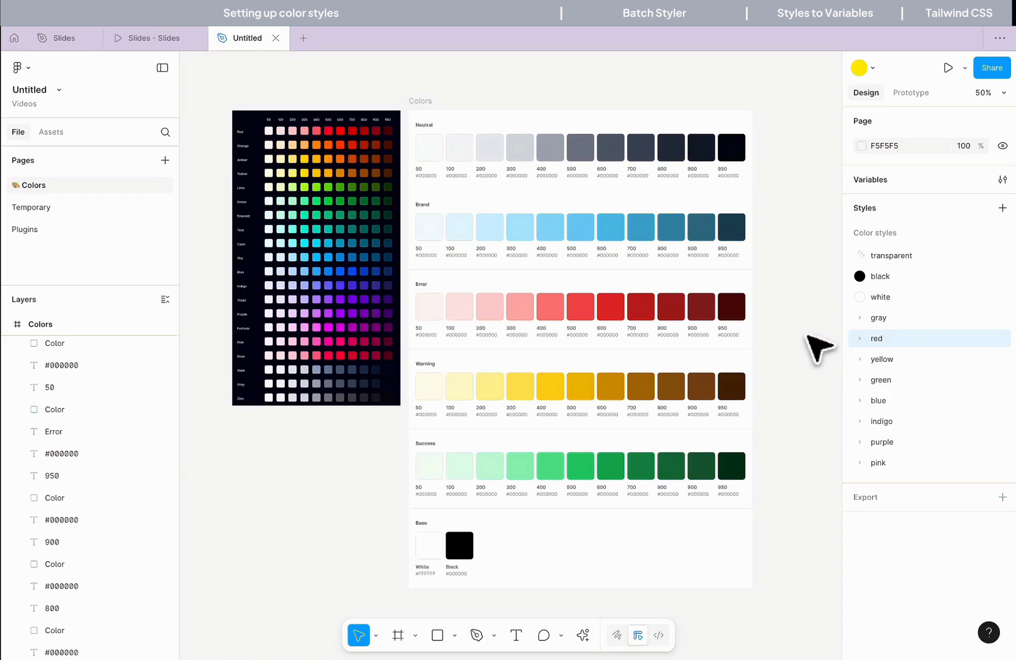